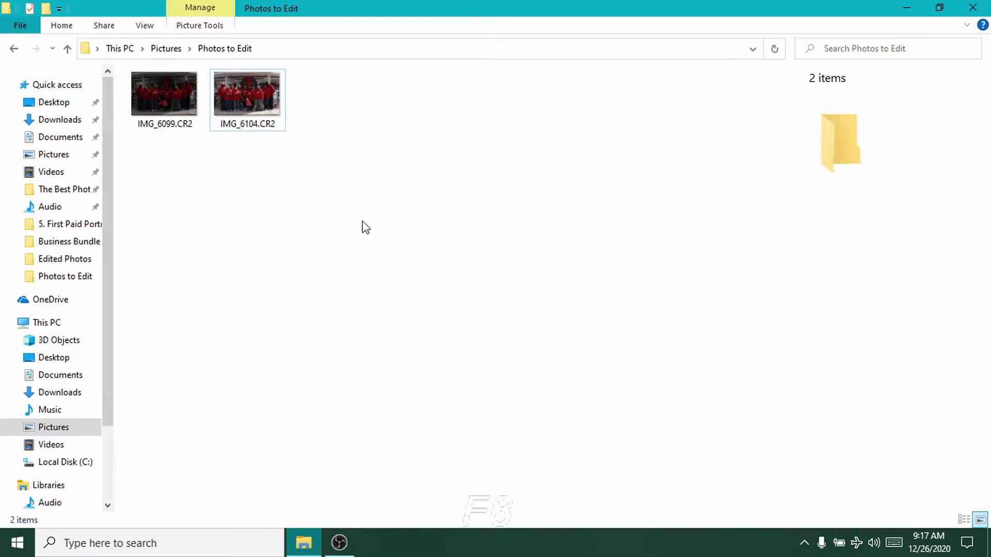
- Open the raw photo IMG_6104.CR2 from the Photos to Edit folder in GIMP through its darktable raw loader
click(256, 124)
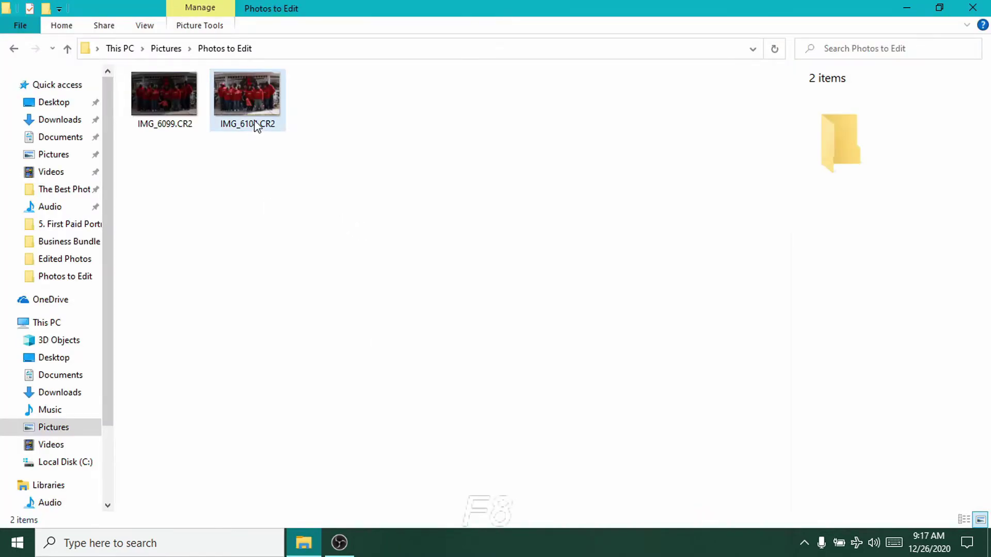
right_click(256, 125)
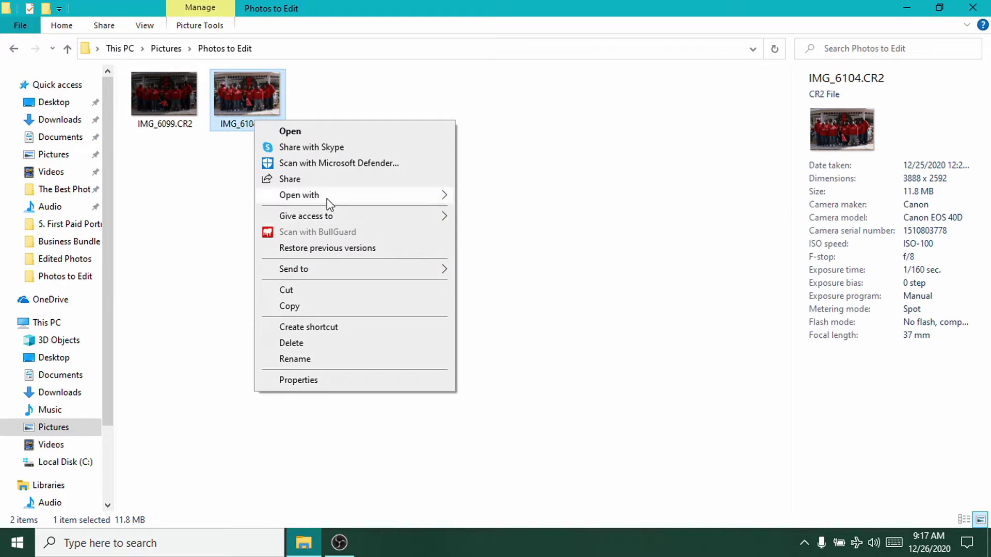
mouse_move(328, 197)
click(496, 213)
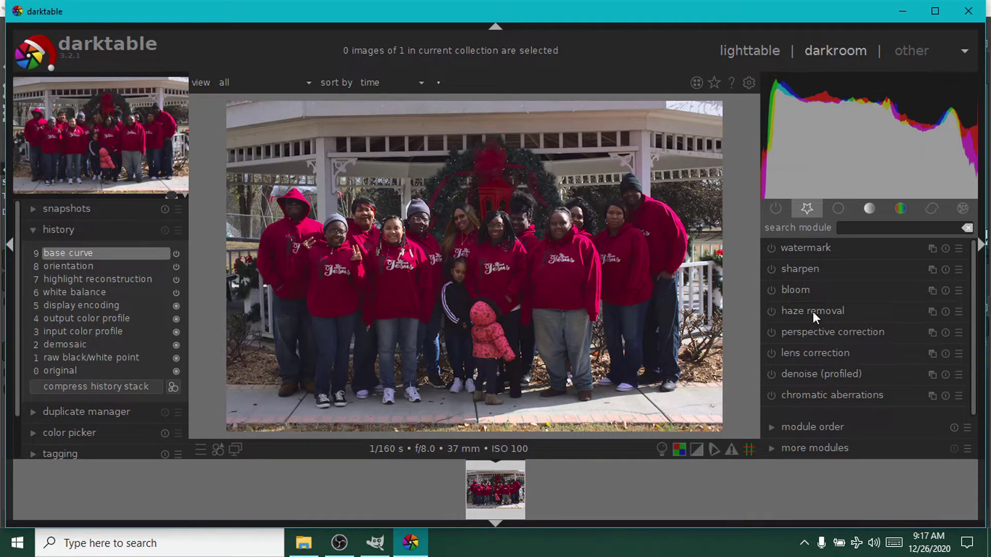
- Enable lens correction, denoise (profiled) and chromatic aberrations for the photo, and close darktable to send it to GIMP
click(769, 353)
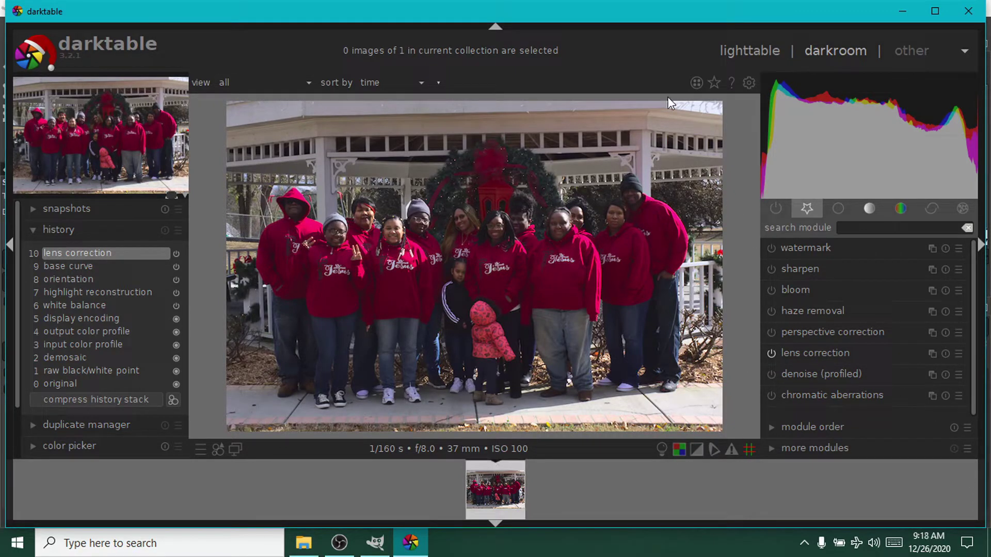
click(771, 374)
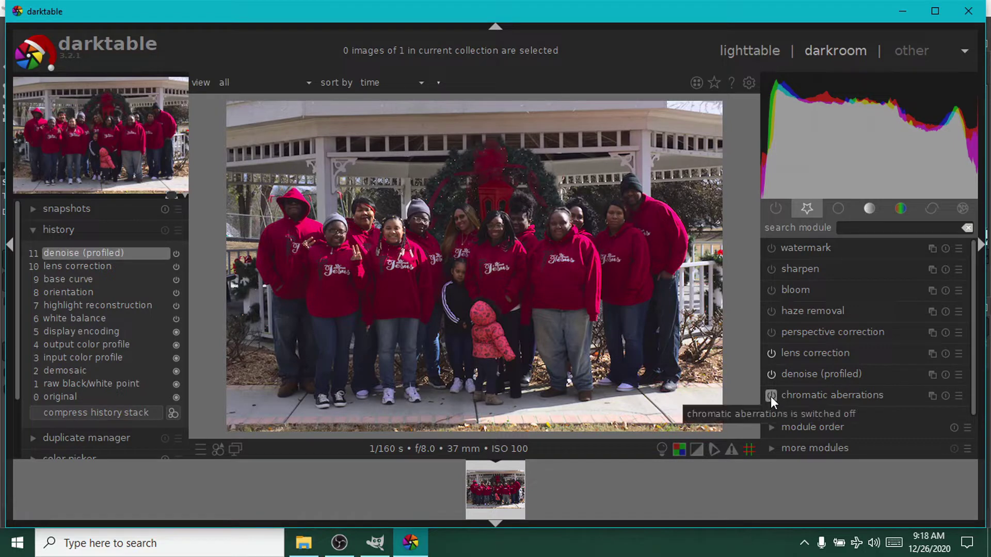
click(771, 395)
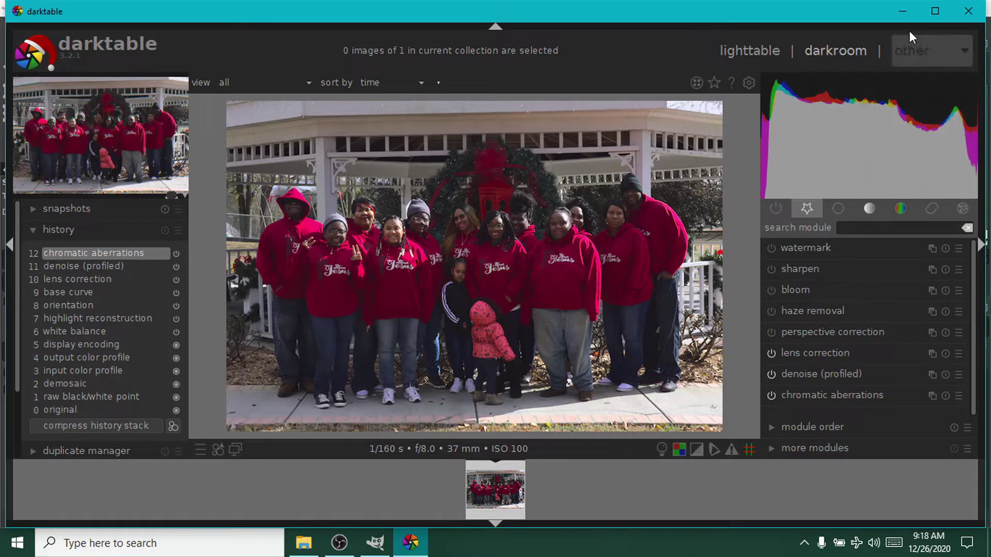
click(934, 11)
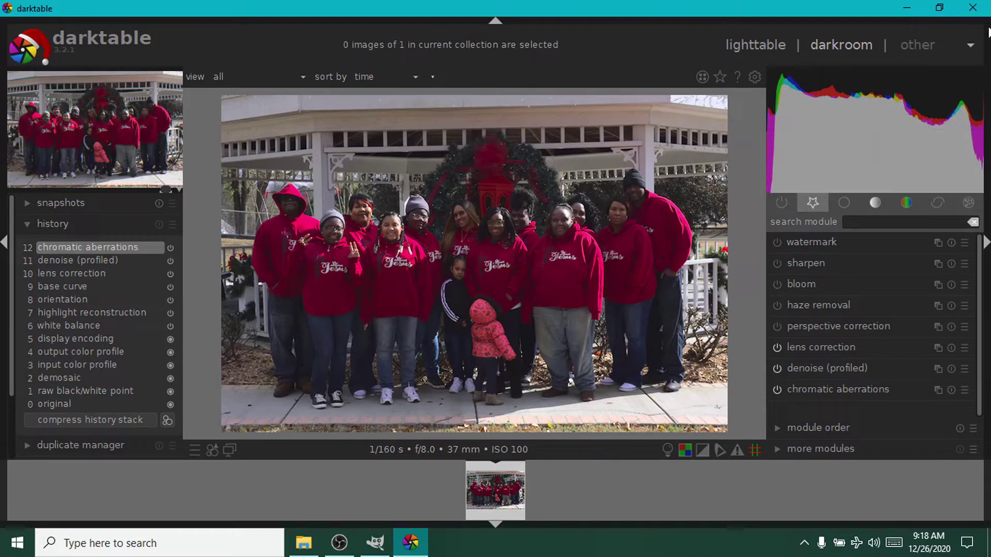
click(974, 7)
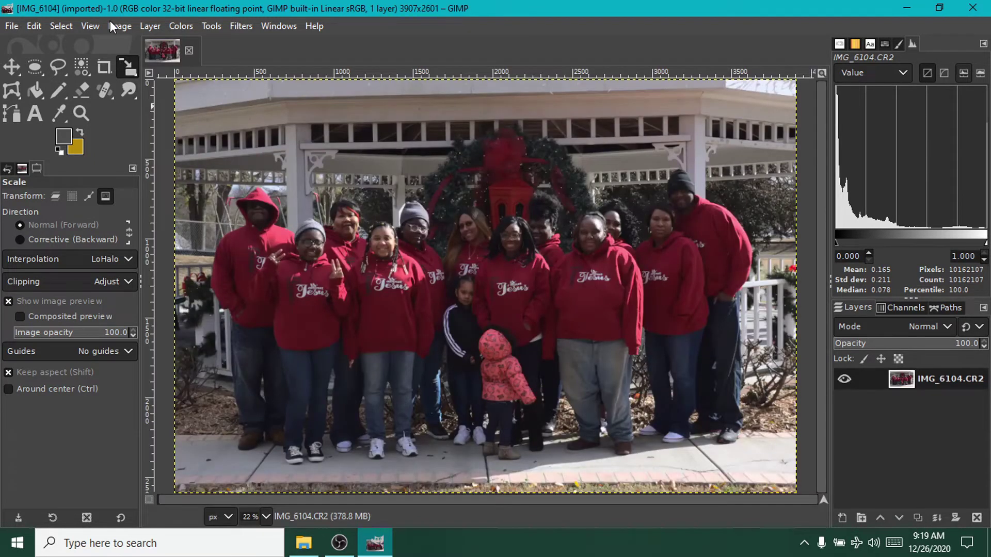
- Start the Sharpen (Unsharp Mask) filter on the photo and load its saved preset Sharpining 1
click(109, 26)
mouse_move(238, 26)
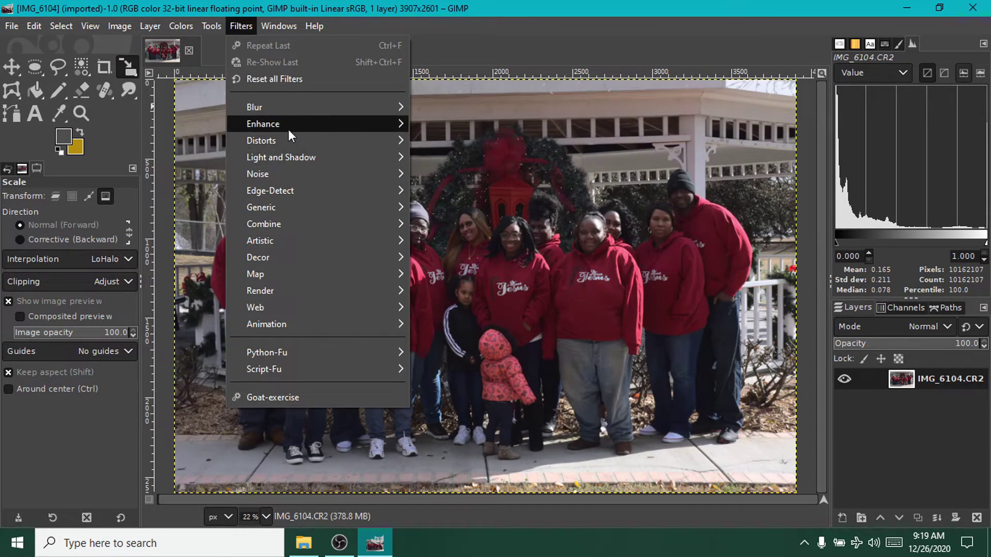
mouse_move(288, 129)
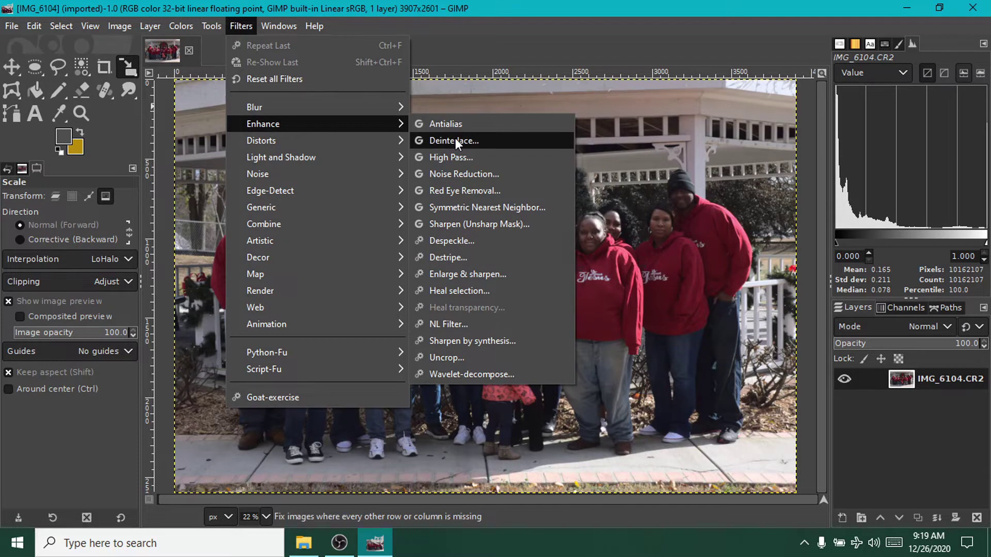
click(473, 228)
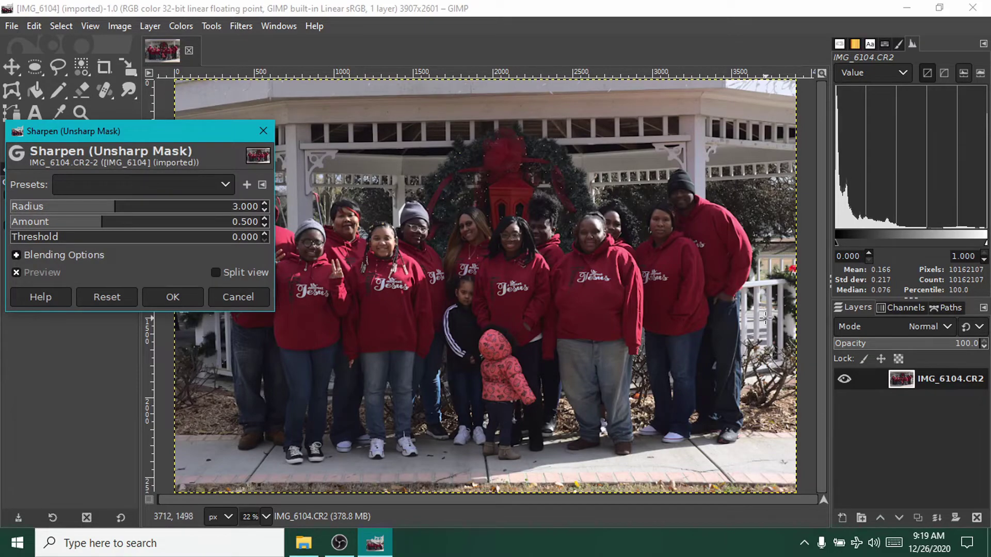
ctrl+scroll(769, 322, up, 6)
scroll(619, 330, up, 3)
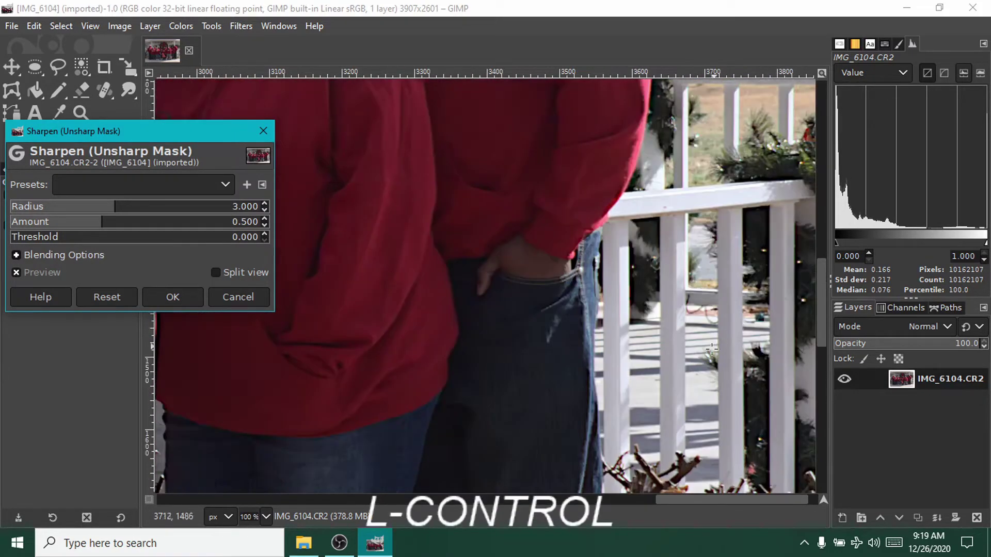
click(172, 183)
click(122, 373)
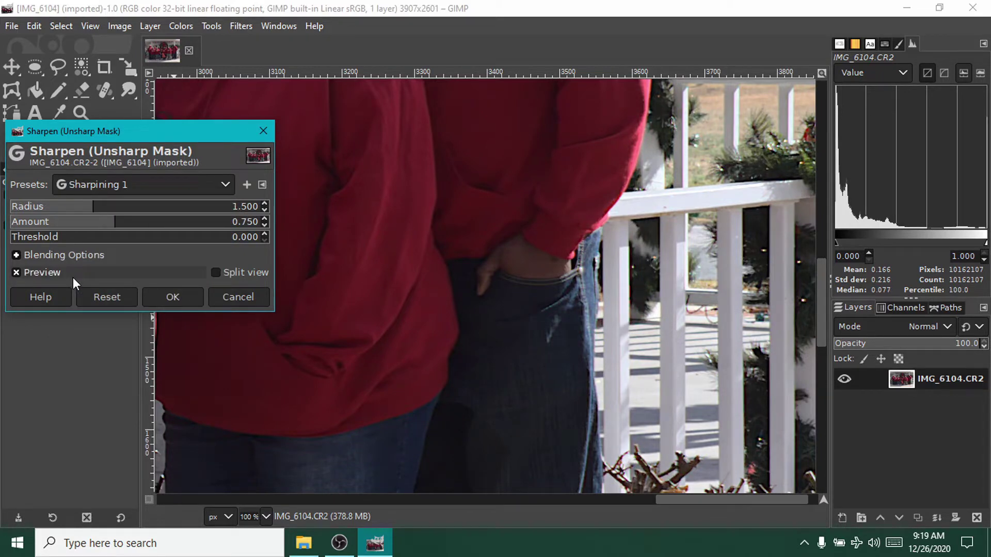
- Compare the faces with and without the sharpening preview, and apply the Unsharp Mask to the photo
click(72, 277)
scroll(425, 347, up, 10)
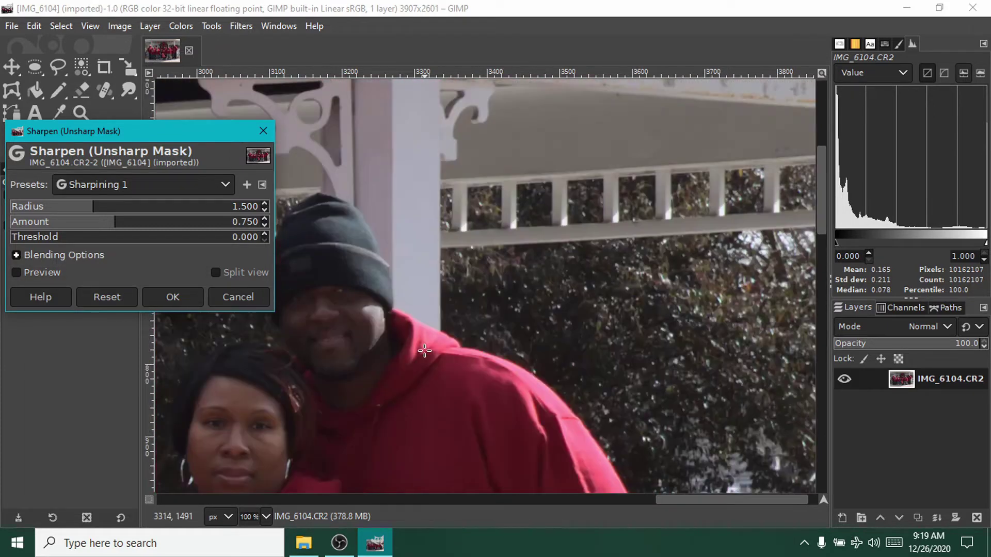
scroll(442, 393, left, 3)
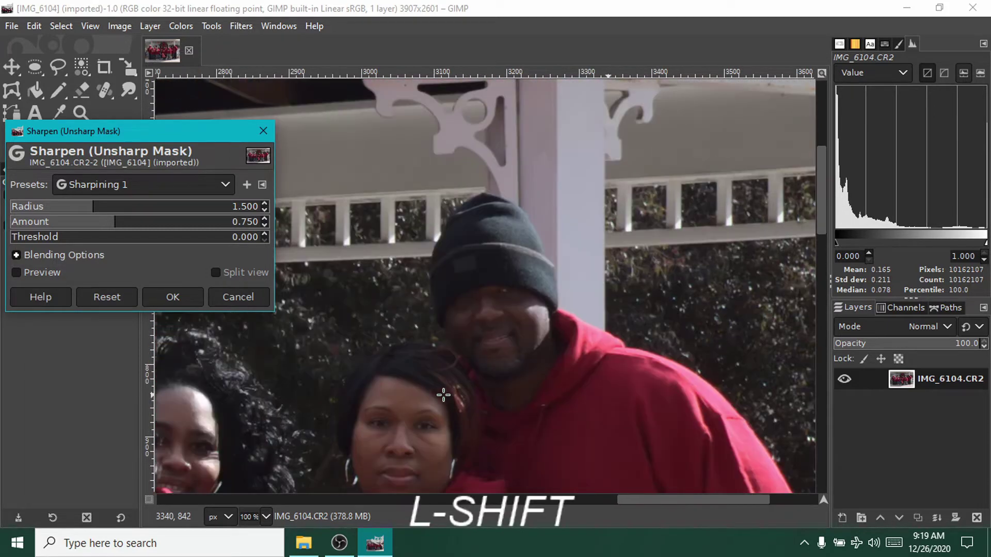
click(58, 277)
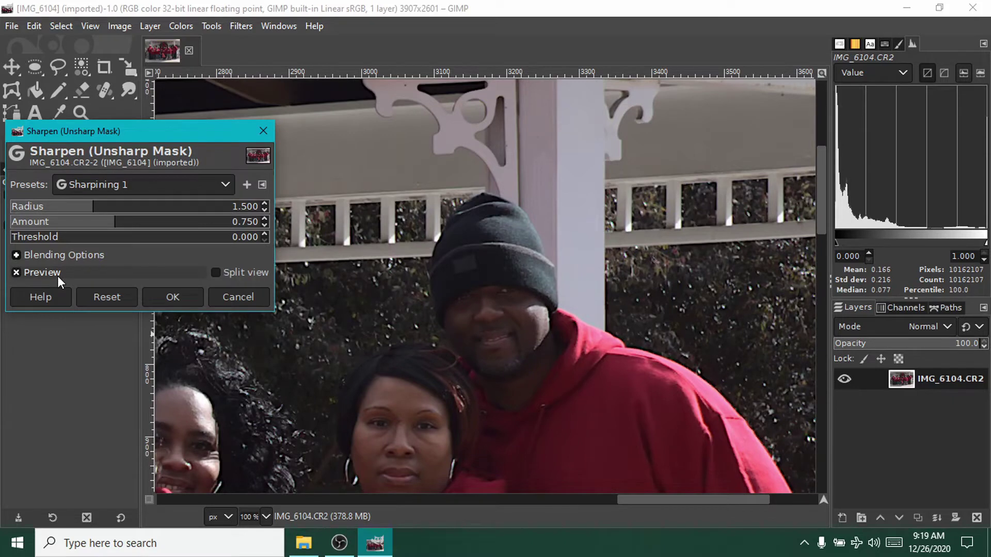
click(57, 275)
click(57, 275)
click(188, 295)
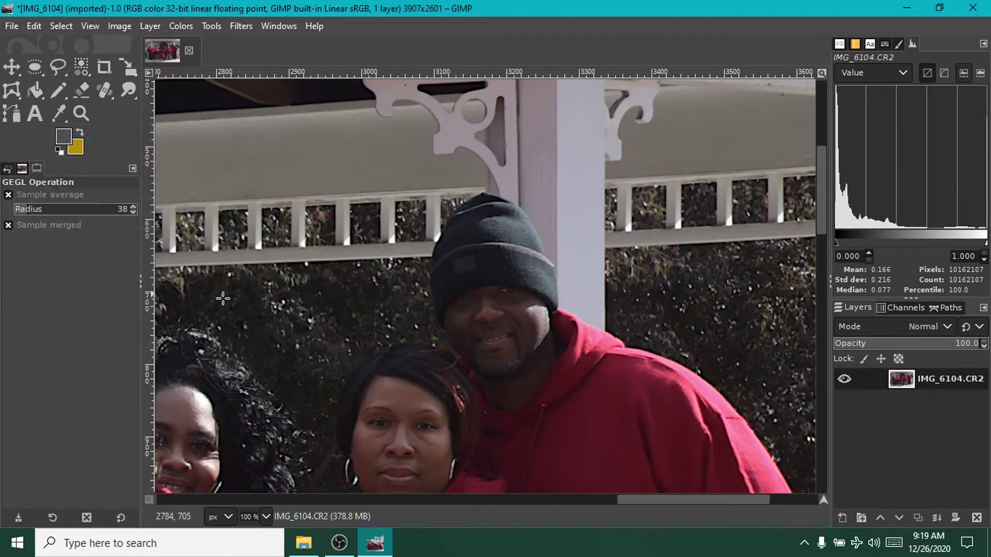
- Warm the whole photo with Color Temperature by setting the intended temperature to 7,500 K – D75
key(ctrl+shift+j)
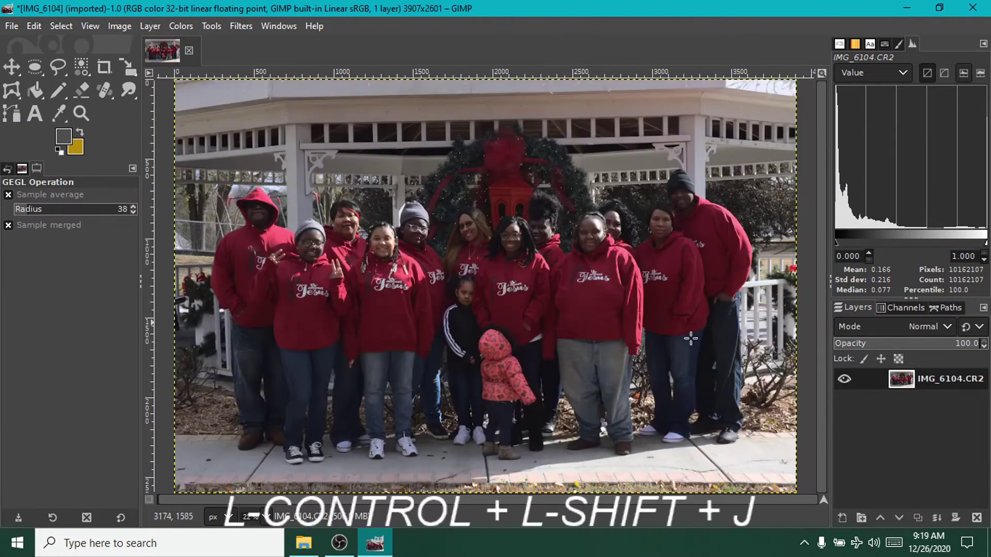
click(181, 26)
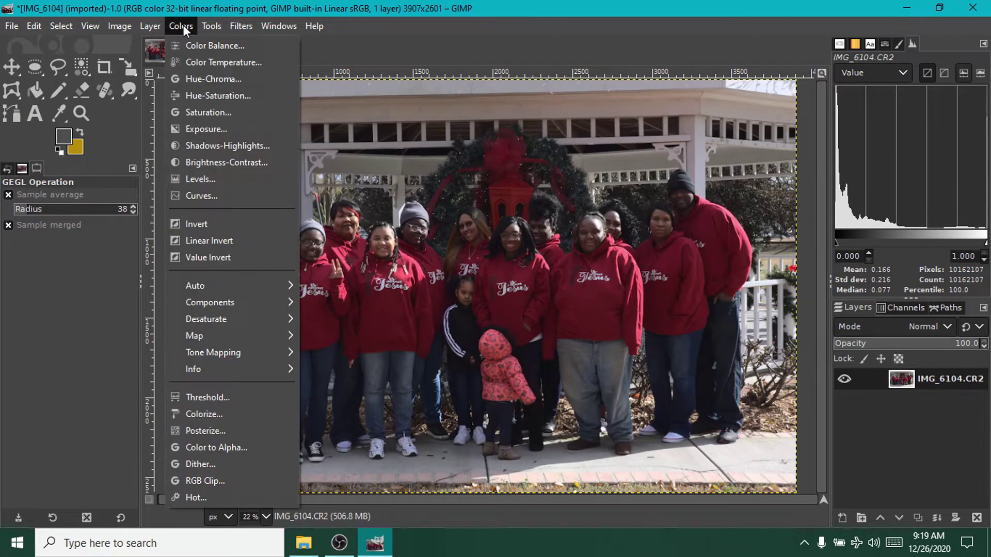
click(188, 61)
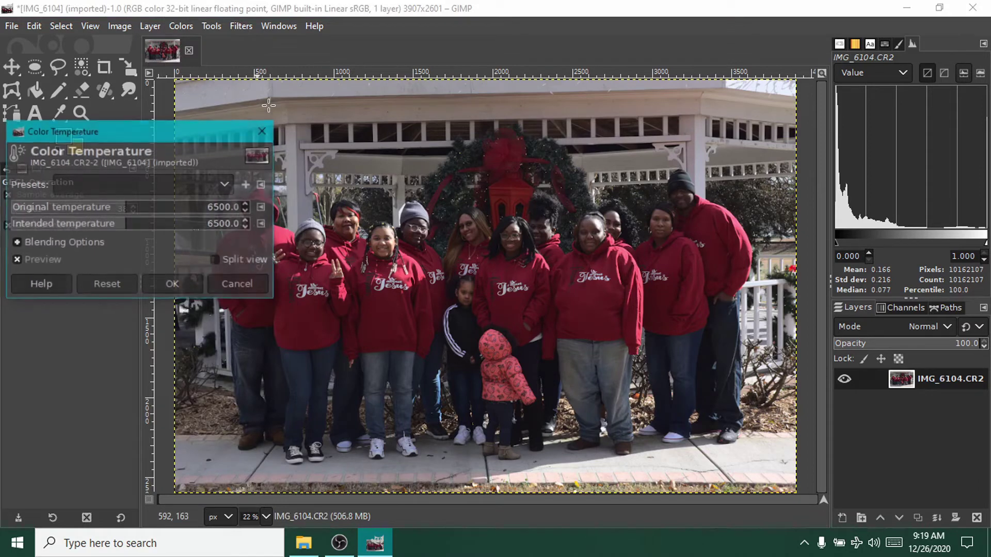
click(210, 186)
click(222, 161)
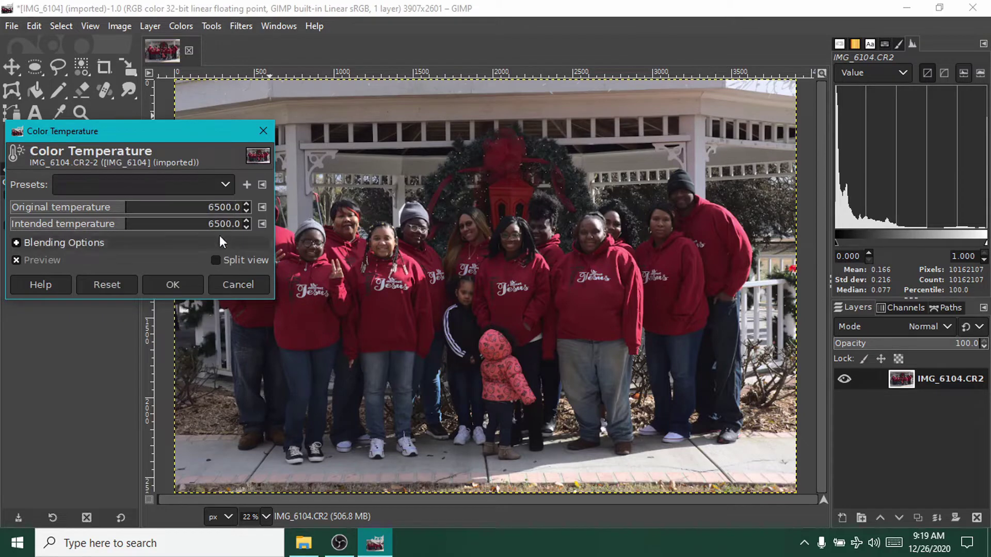
click(261, 224)
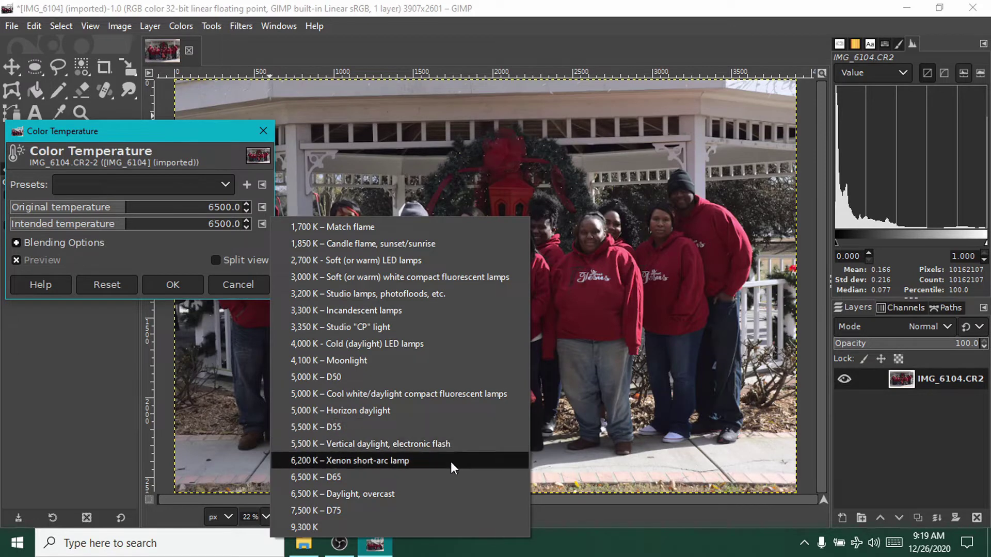
click(423, 509)
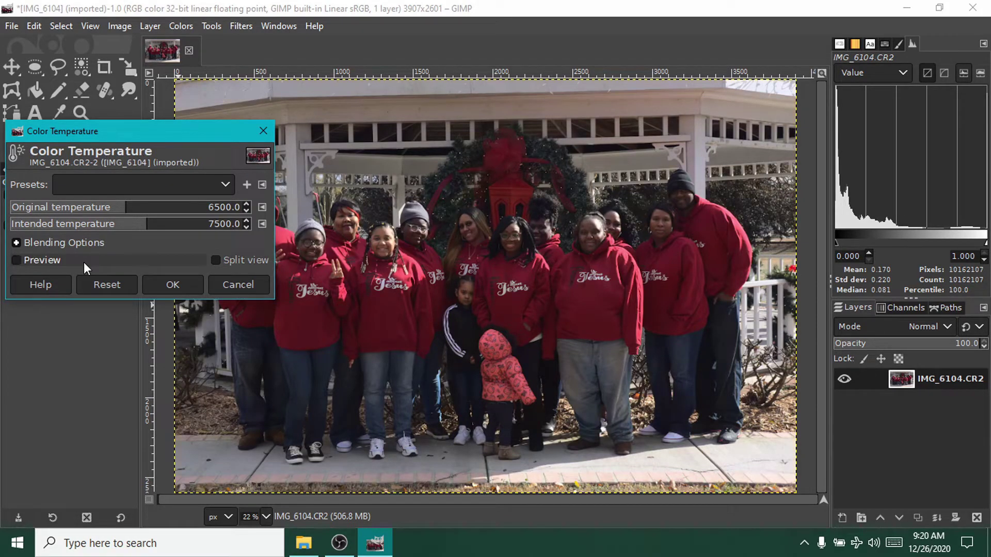
click(174, 285)
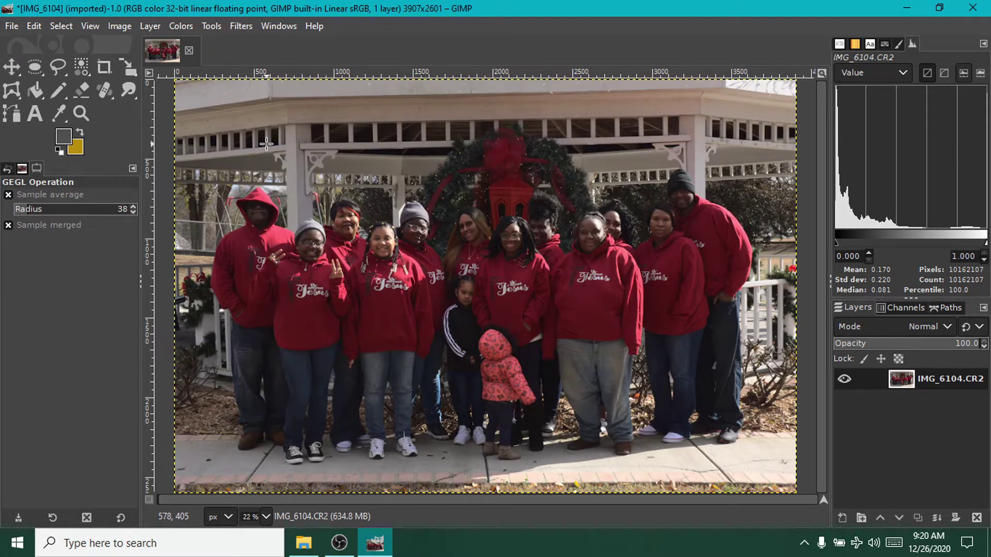
click(181, 26)
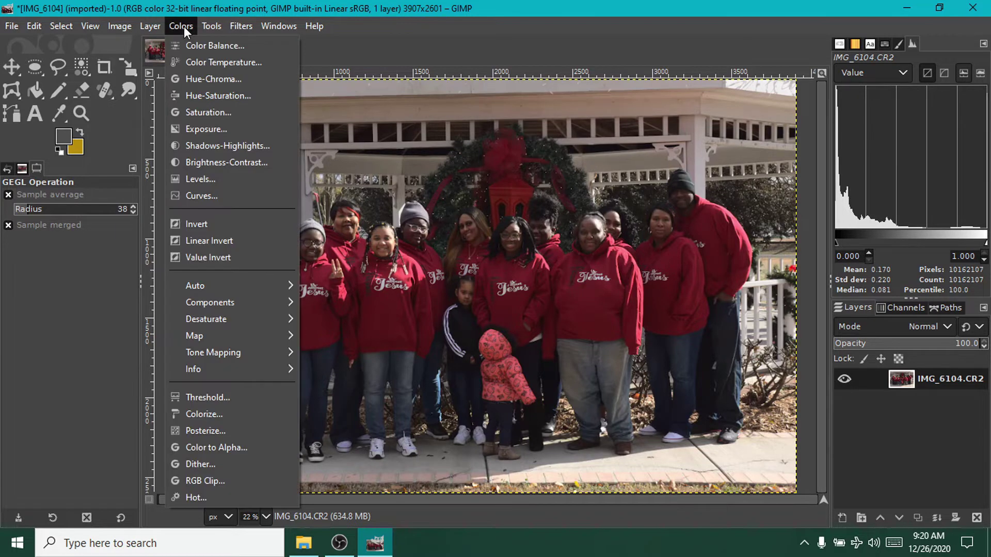
click(223, 161)
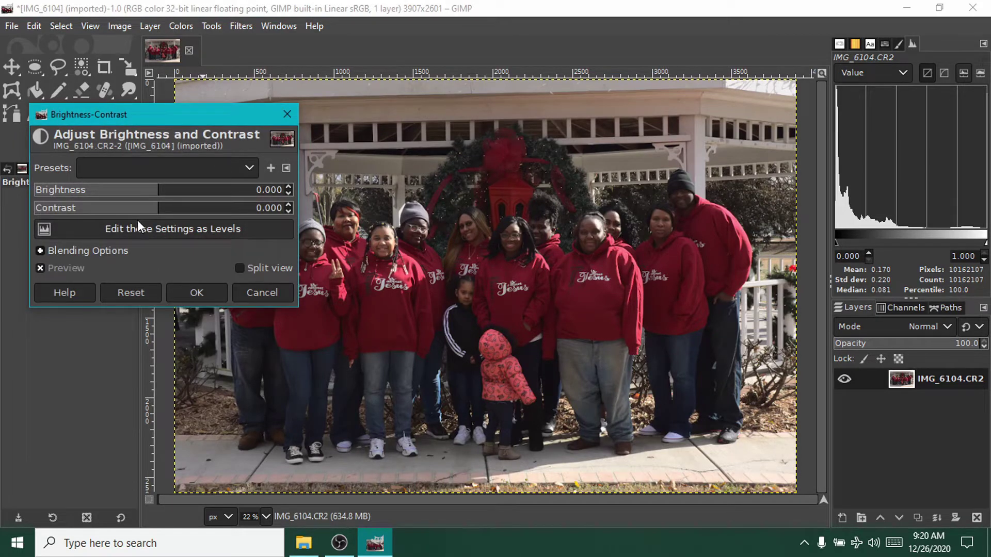
click(274, 299)
click(218, 26)
click(204, 27)
click(211, 25)
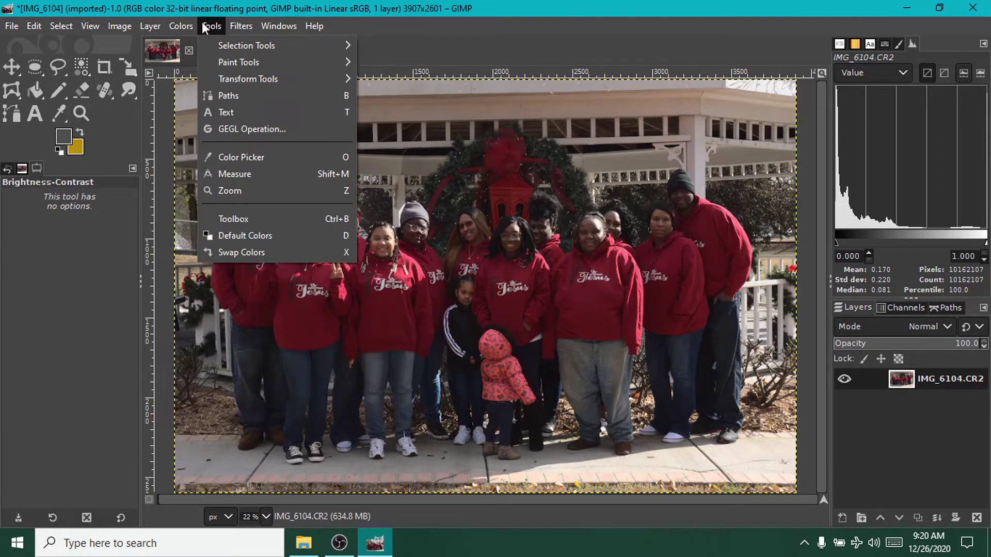
mouse_move(180, 26)
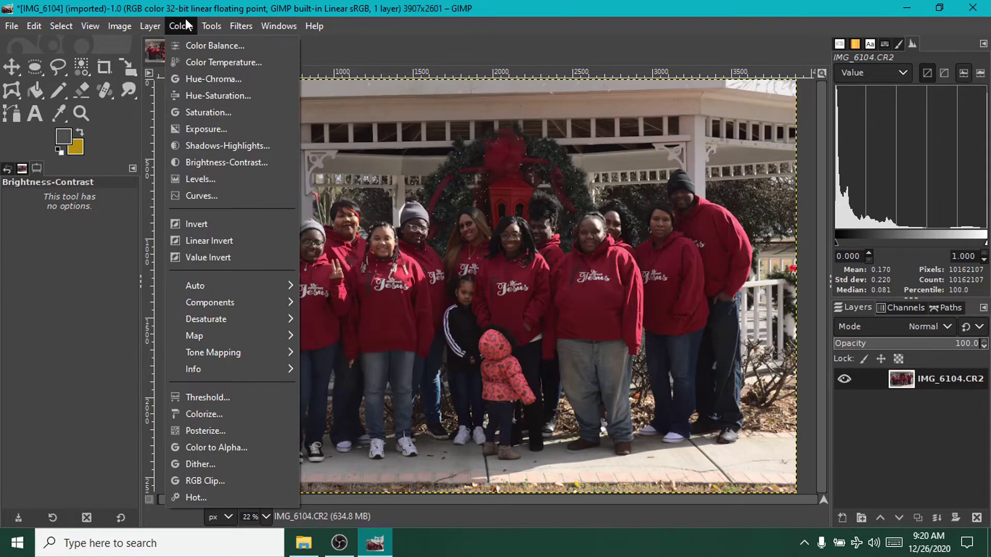
click(213, 166)
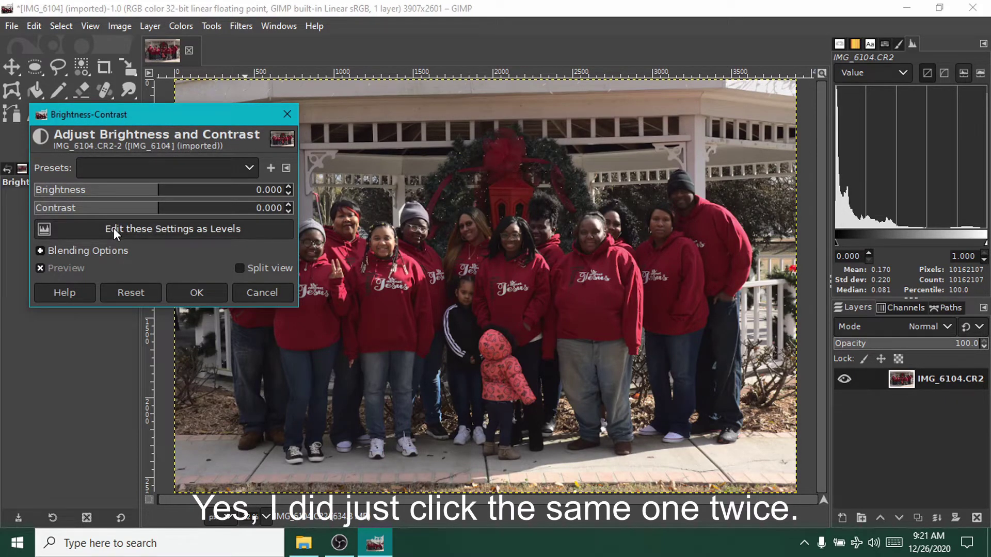
click(243, 292)
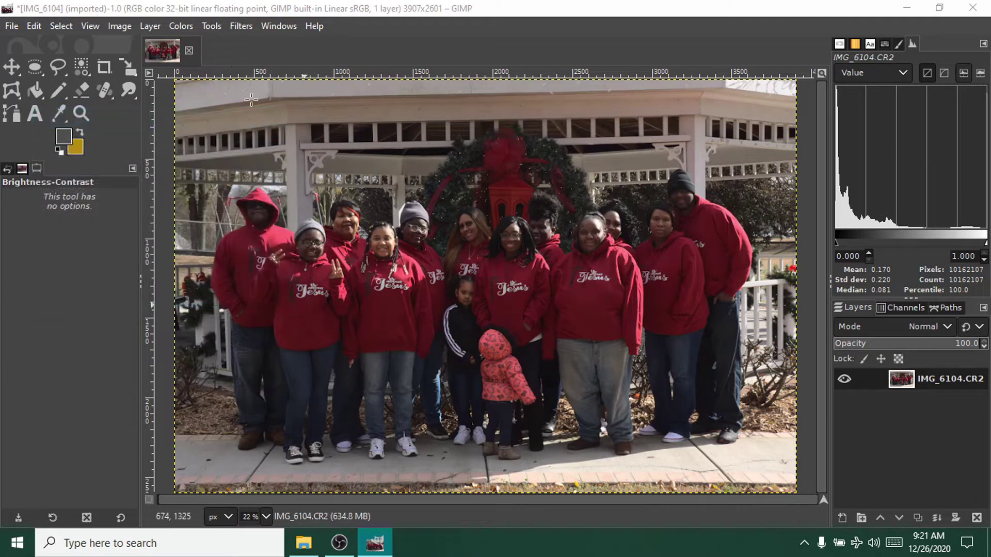
- Start Shadows-Highlights on the photo, load the Custom HDR preset, and raise Shadows to 35
click(194, 25)
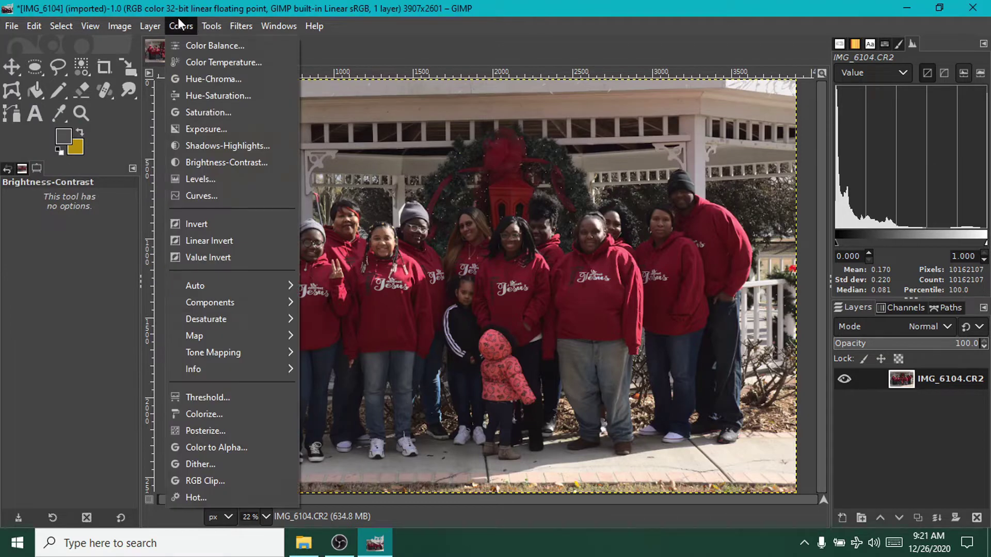
click(208, 146)
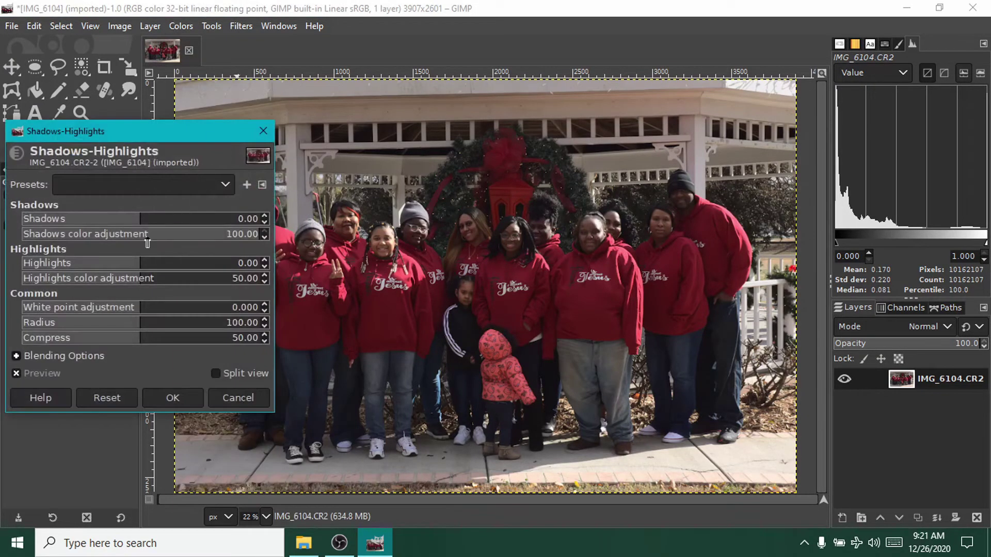
click(141, 182)
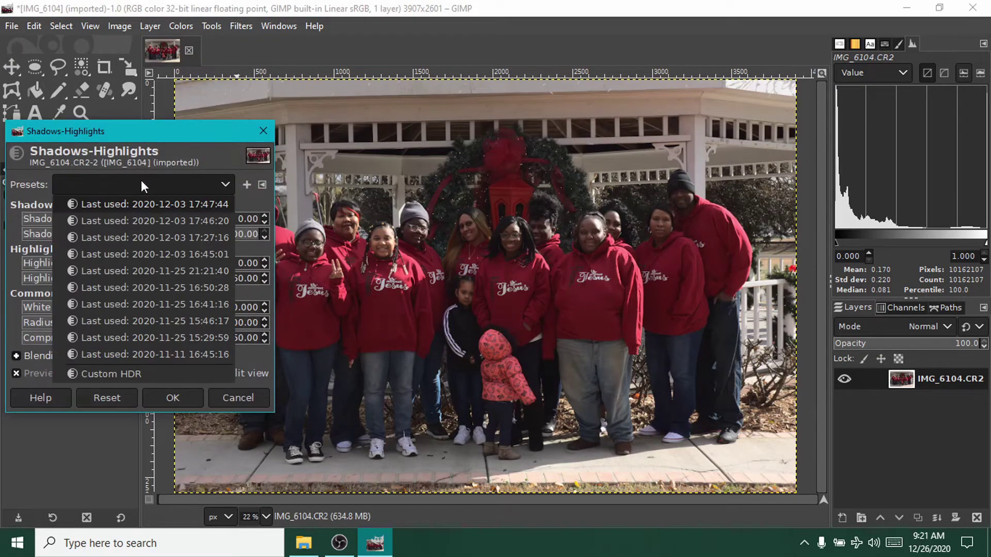
click(160, 372)
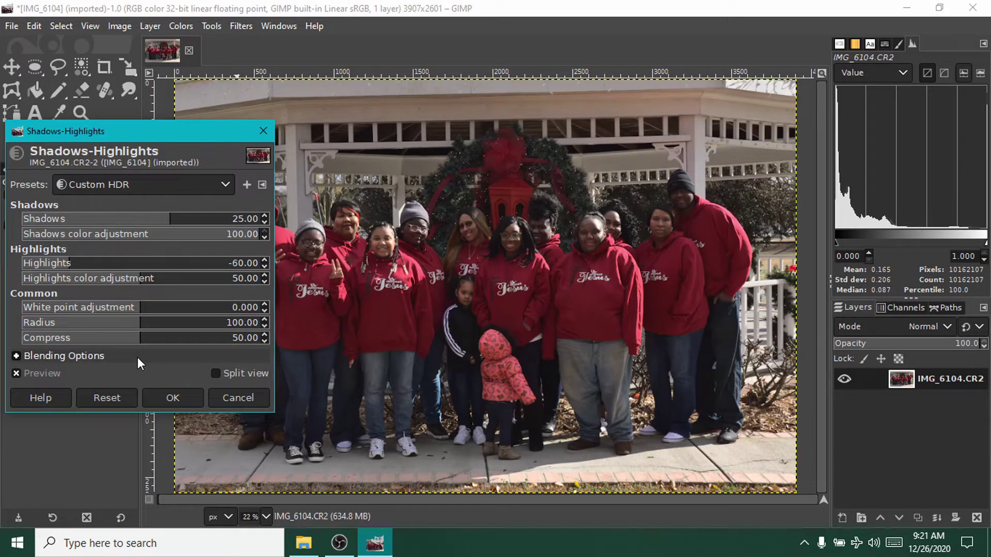
click(177, 223)
drag(177, 229, 179, 229)
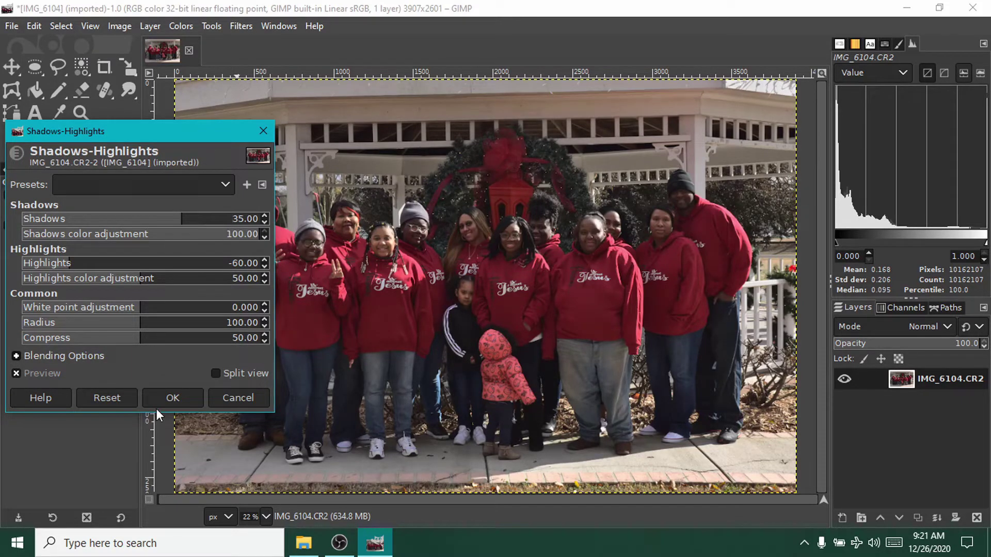
- Compare the photo with and without the Shadows-Highlights preview, and apply the adjustment
click(106, 371)
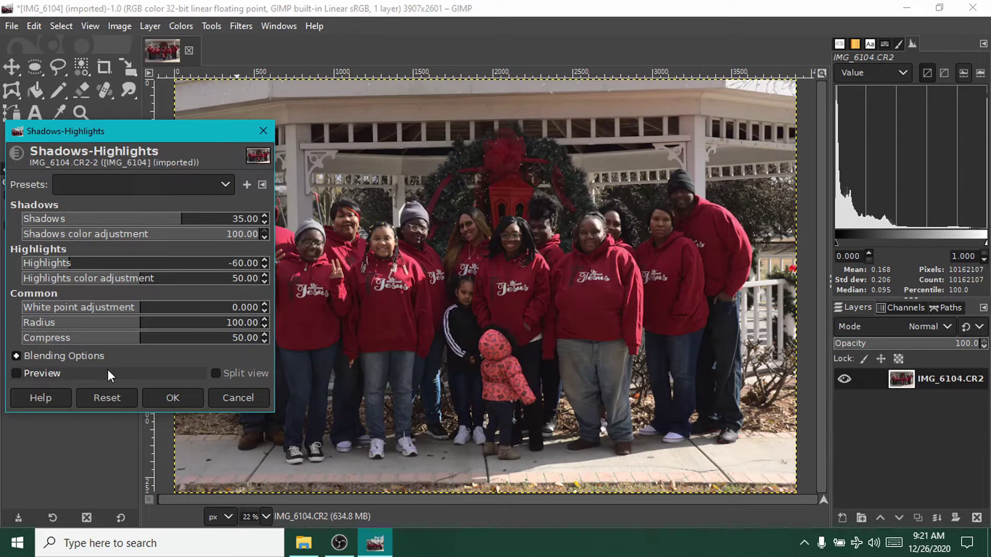
click(107, 370)
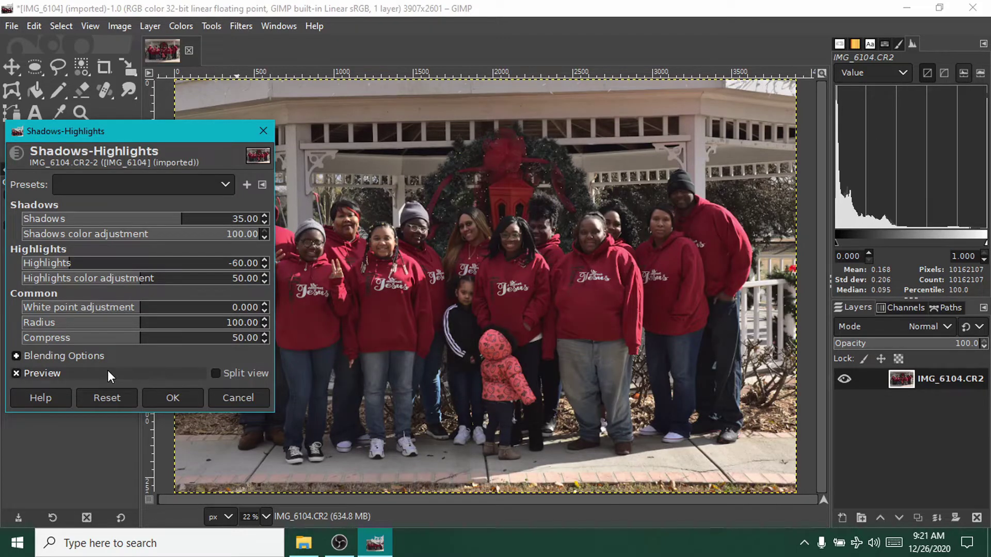
click(107, 370)
click(107, 370)
click(107, 370)
click(107, 369)
click(108, 370)
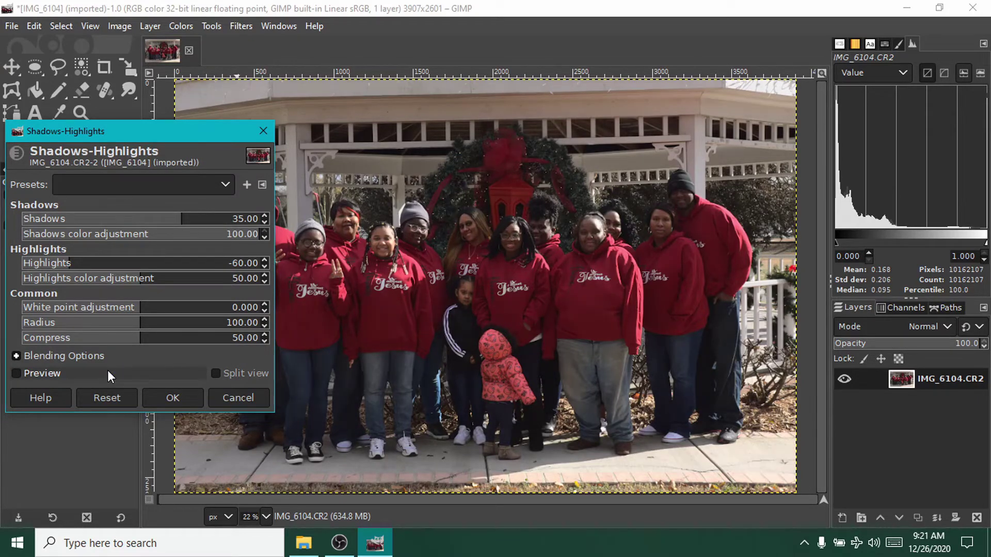
click(109, 371)
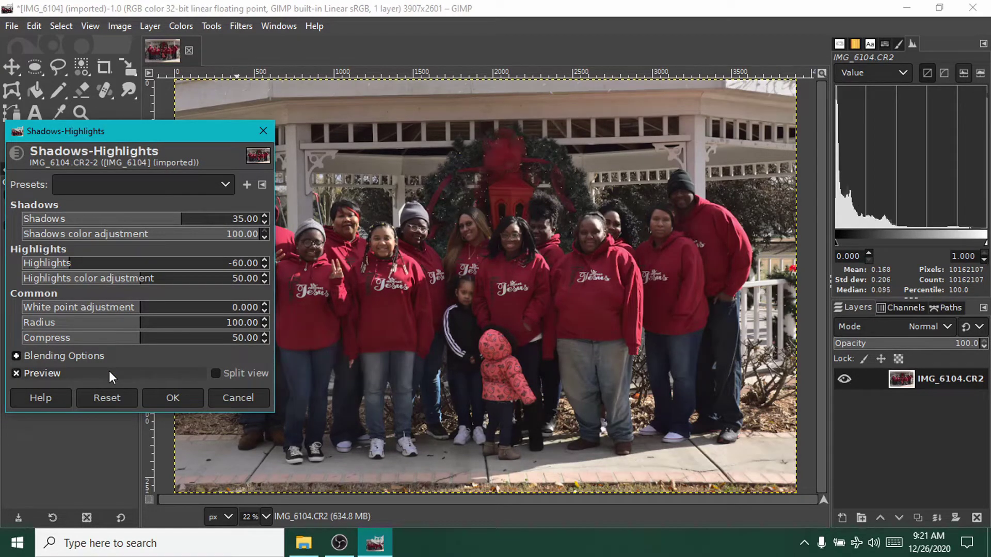
click(172, 398)
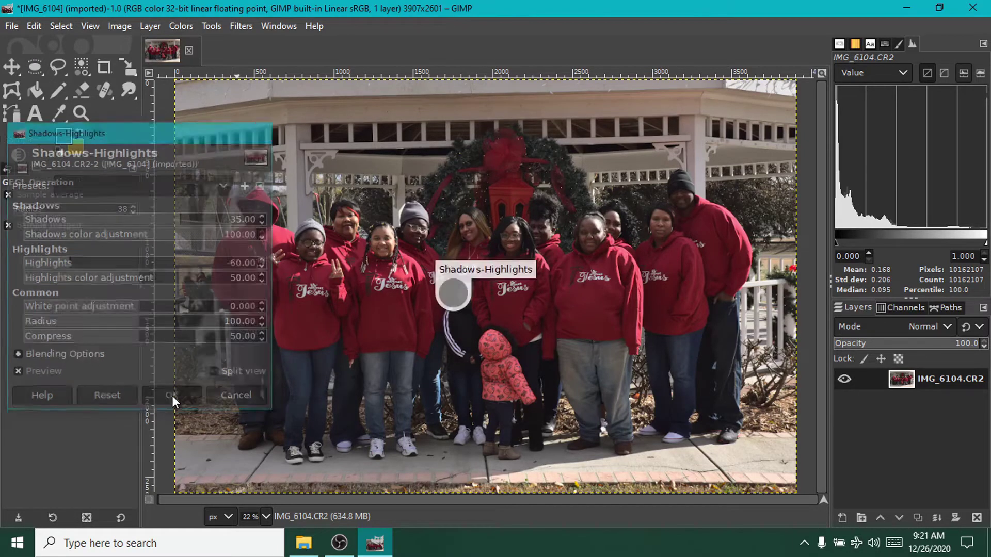
click(189, 24)
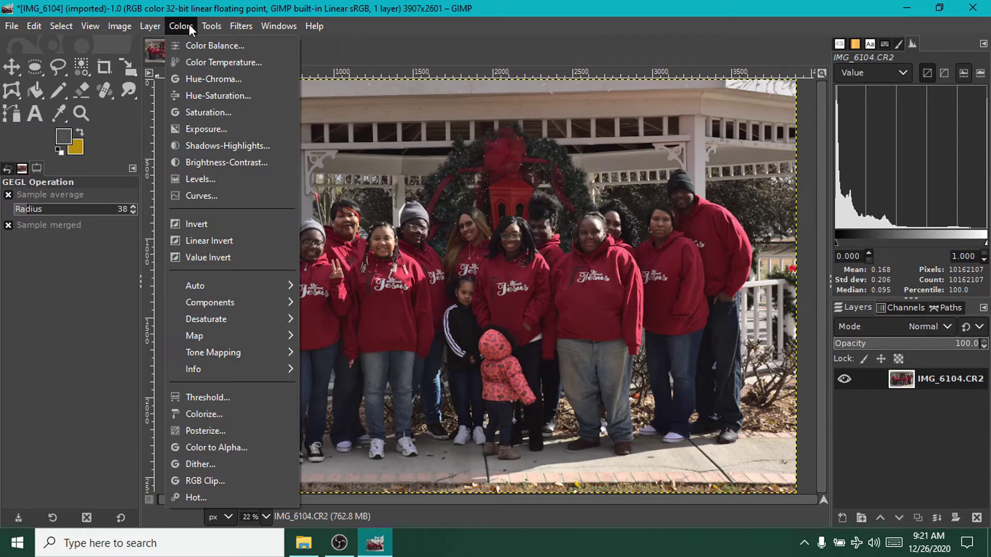
click(212, 110)
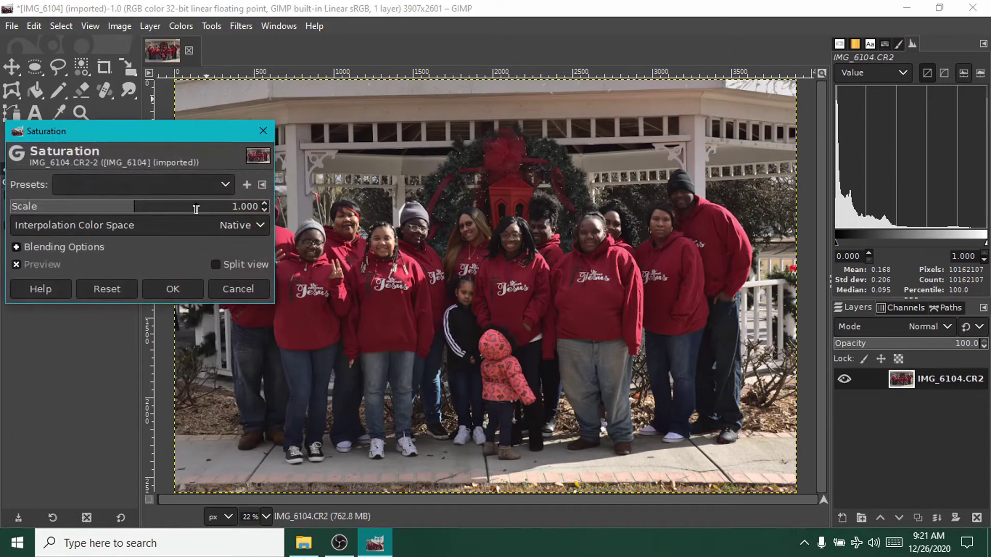
click(180, 188)
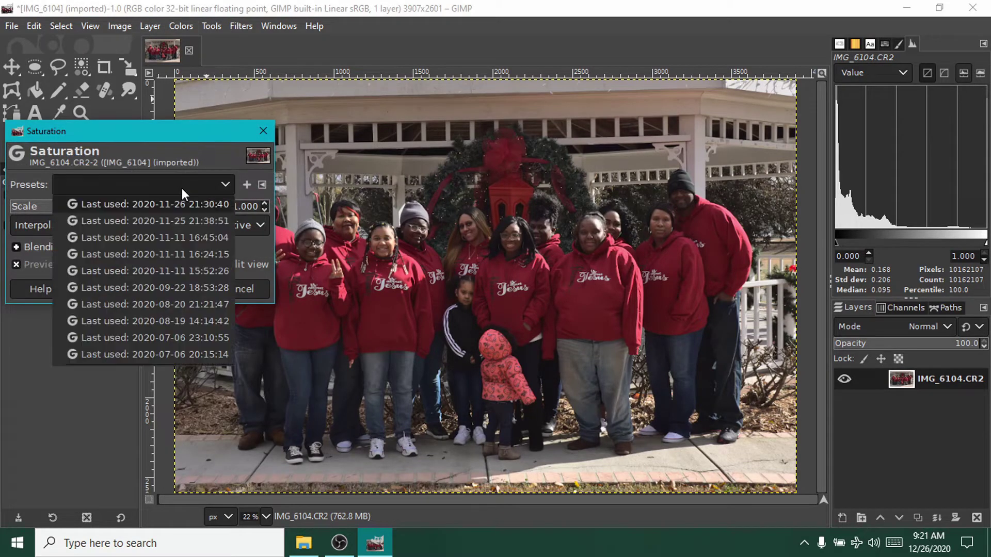
click(162, 206)
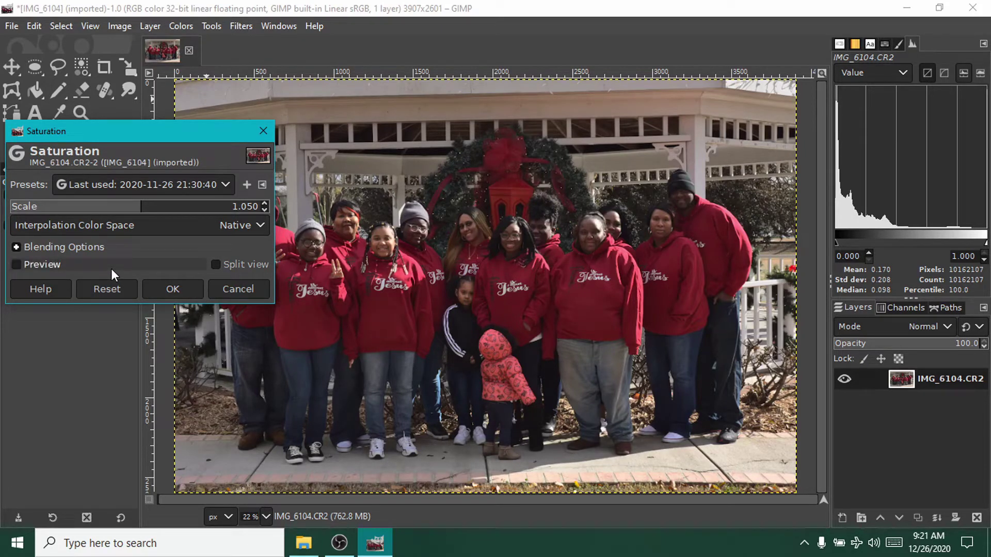
click(171, 185)
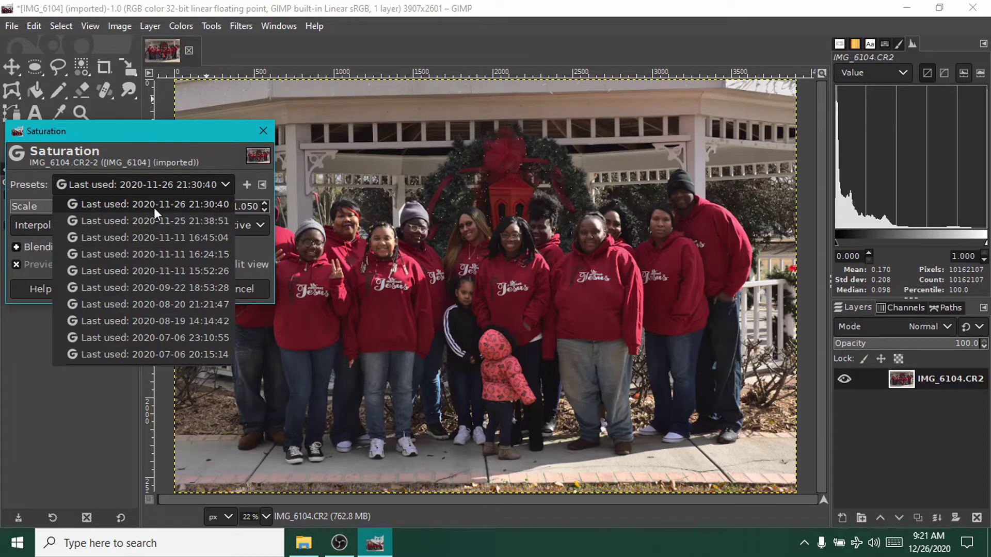
click(144, 220)
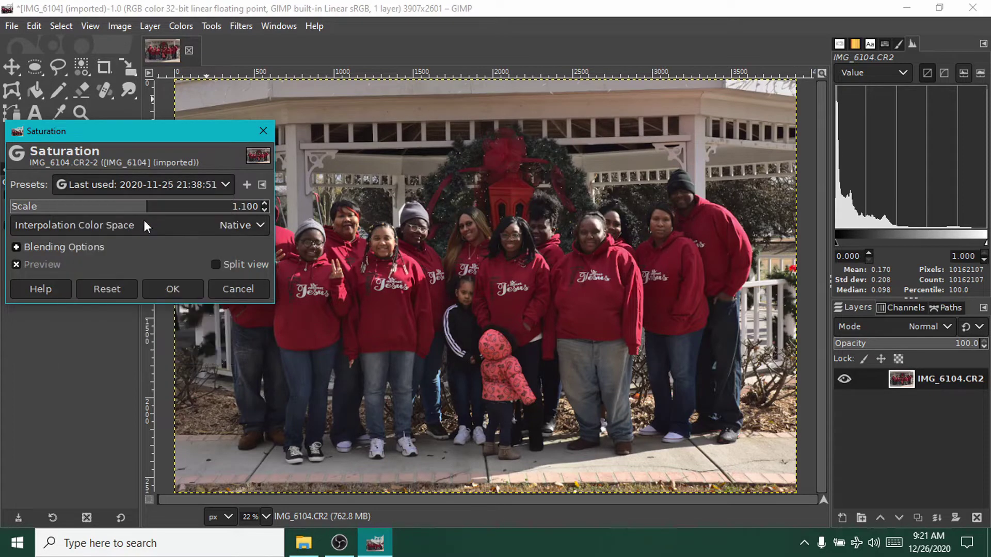
click(170, 189)
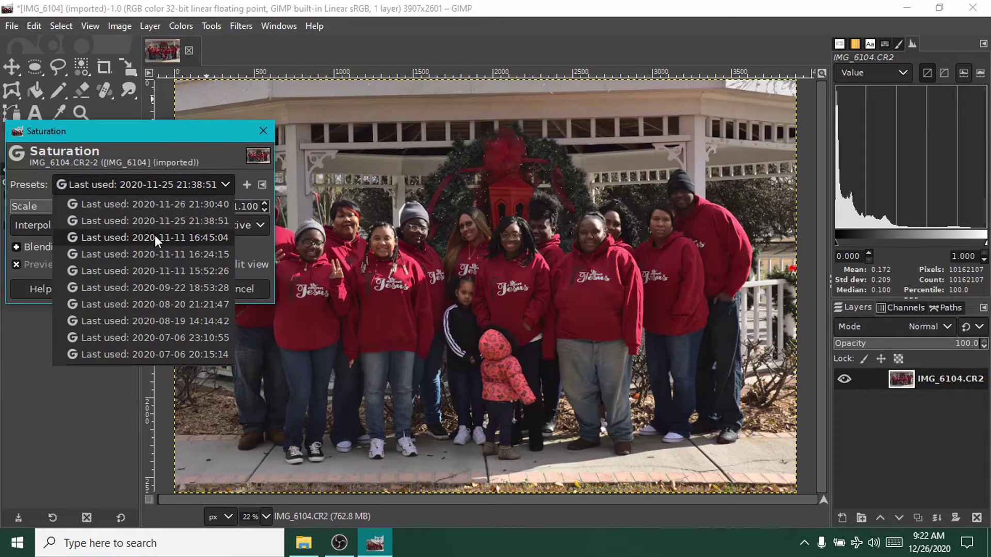
click(155, 238)
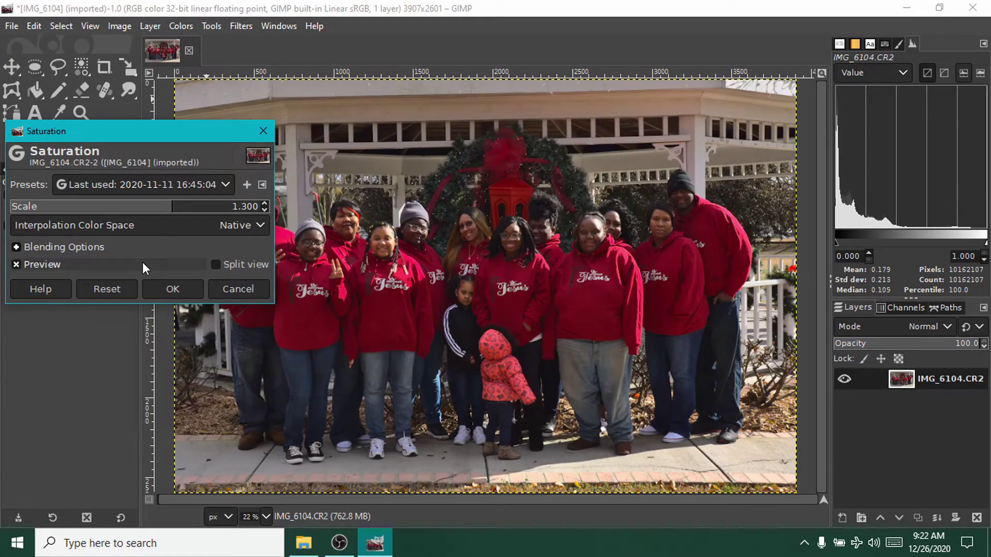
- Set the Saturation scale to 1.200
click(247, 208)
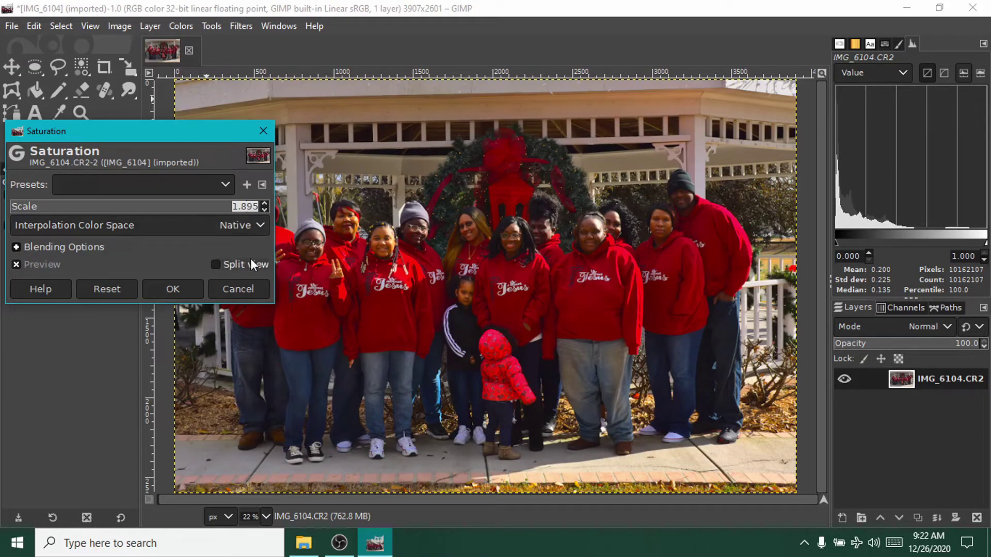
key(Right)
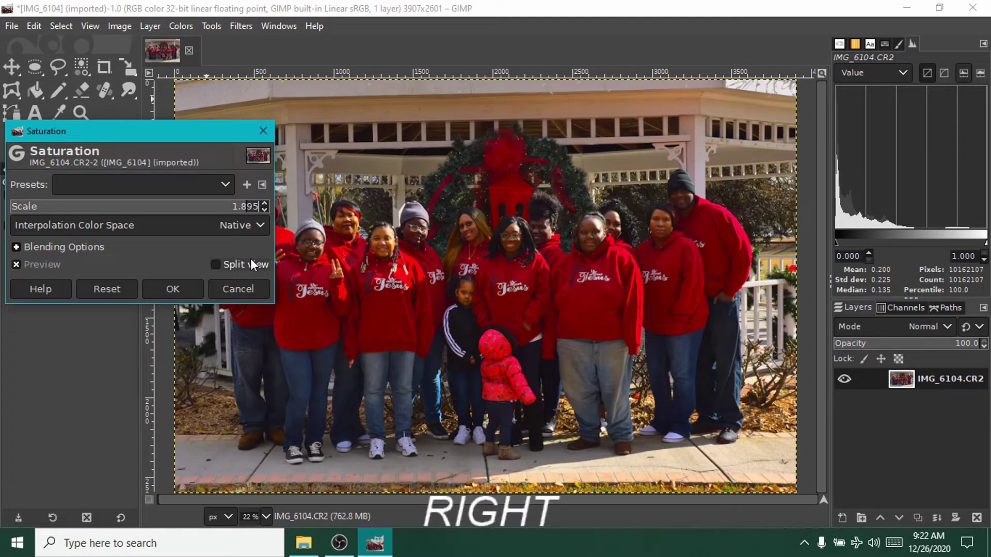
key(BackSpace)
key(BackSpace)
key(BackSpace)
text(2)
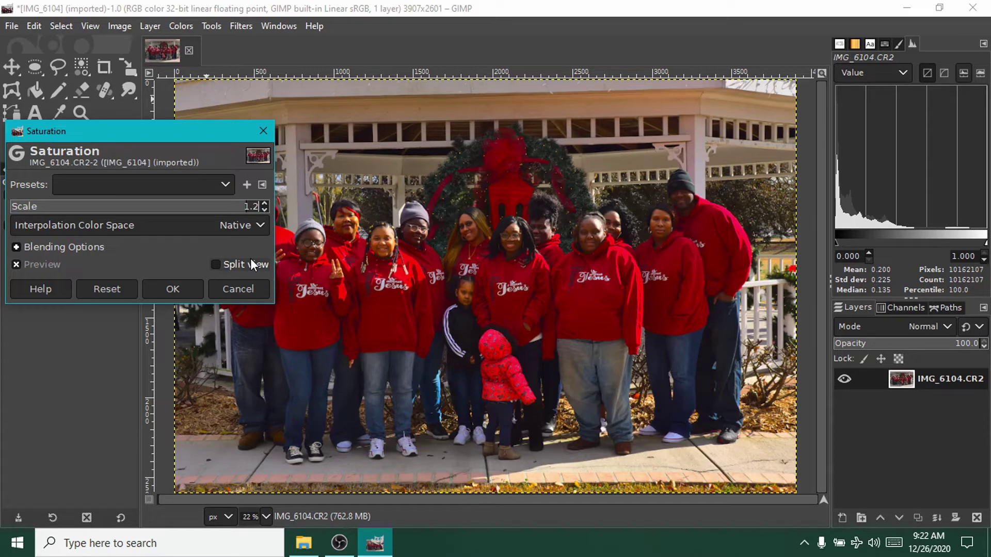
text(00)
key(Return)
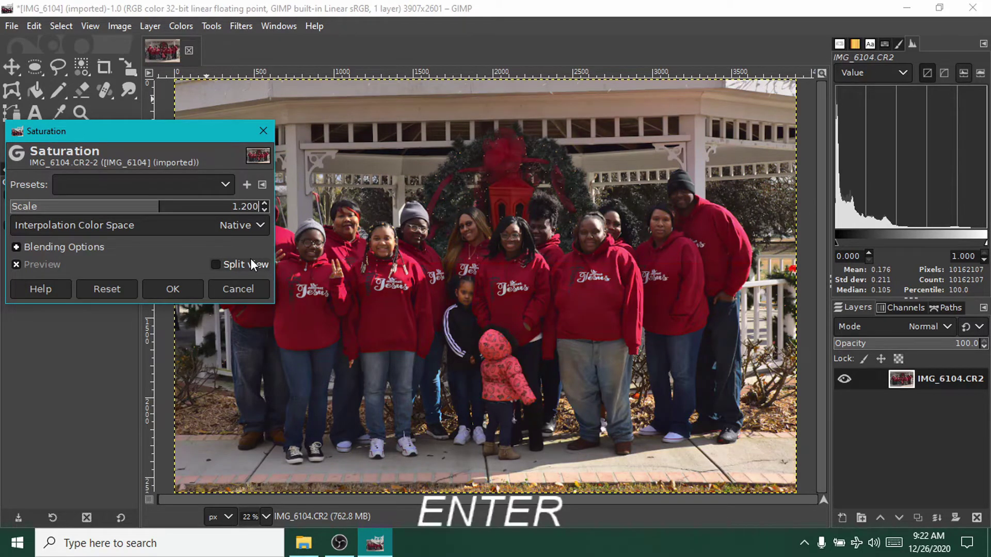
- Compare the photo with and without the saturation preview, and apply the Saturation adjustment
click(145, 268)
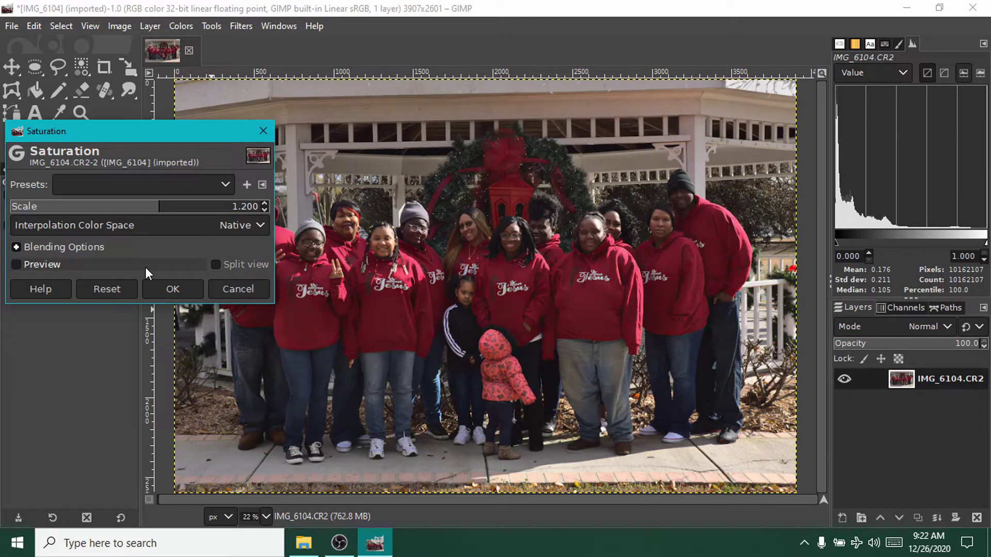
click(146, 268)
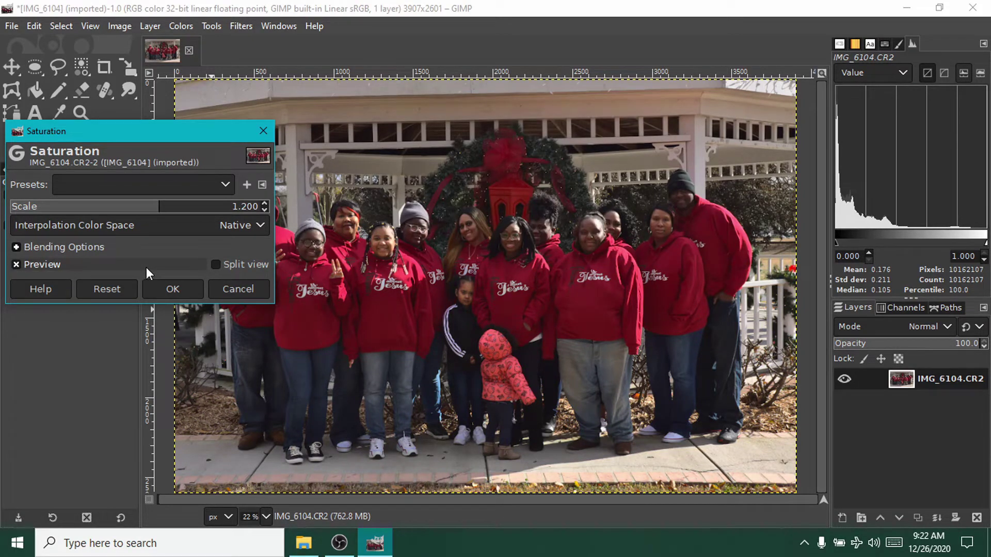
click(147, 267)
click(147, 267)
click(147, 268)
click(146, 267)
click(147, 267)
click(147, 268)
click(172, 291)
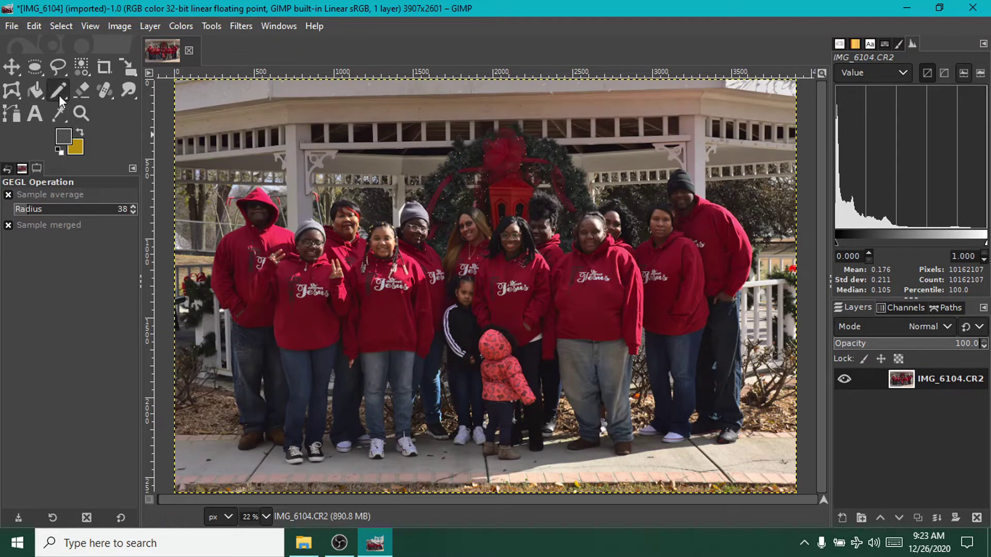
- Prepare an export of the photo as the JPEG image IMG_6104.jpg in the folder 5. First Paid Portrait Shoot
click(13, 27)
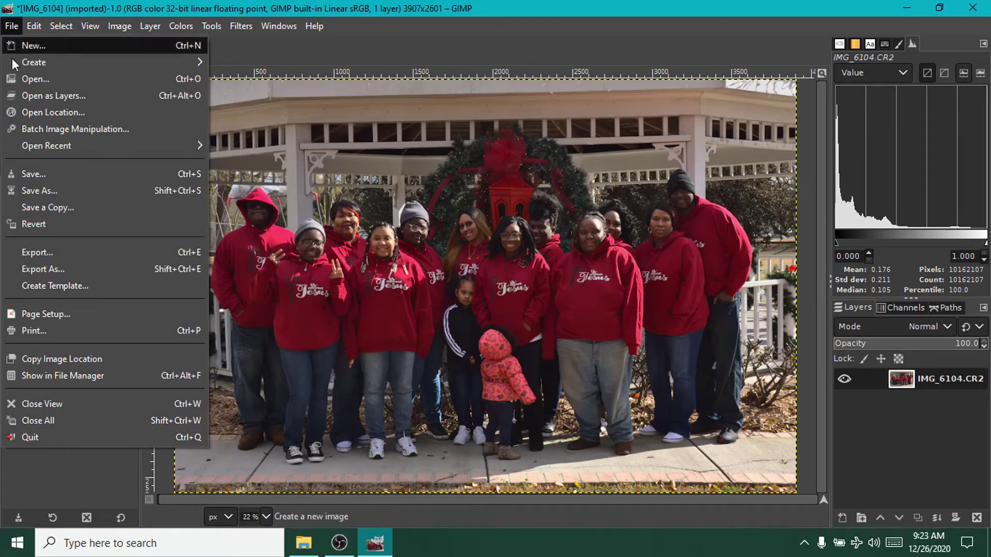
click(96, 265)
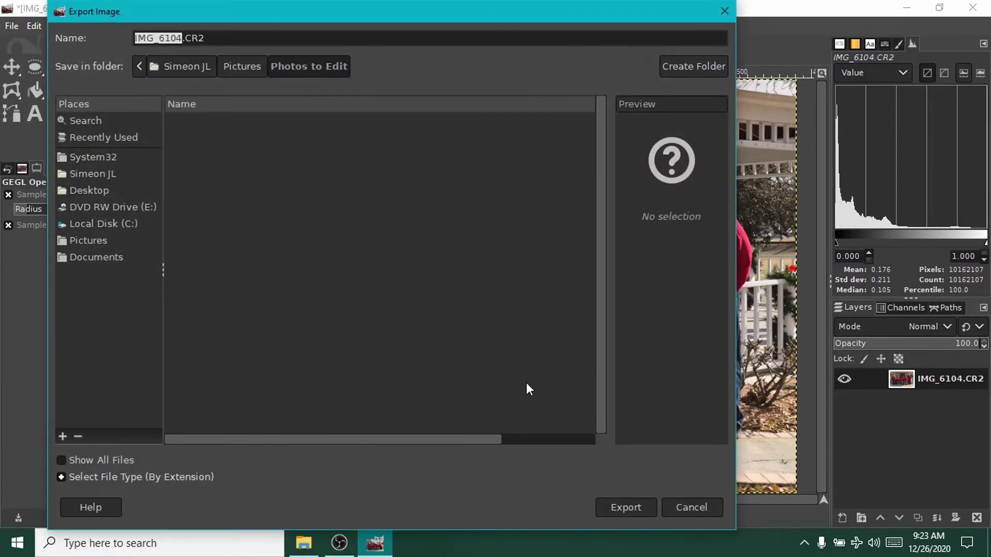
click(289, 479)
scroll(250, 450, down, 5)
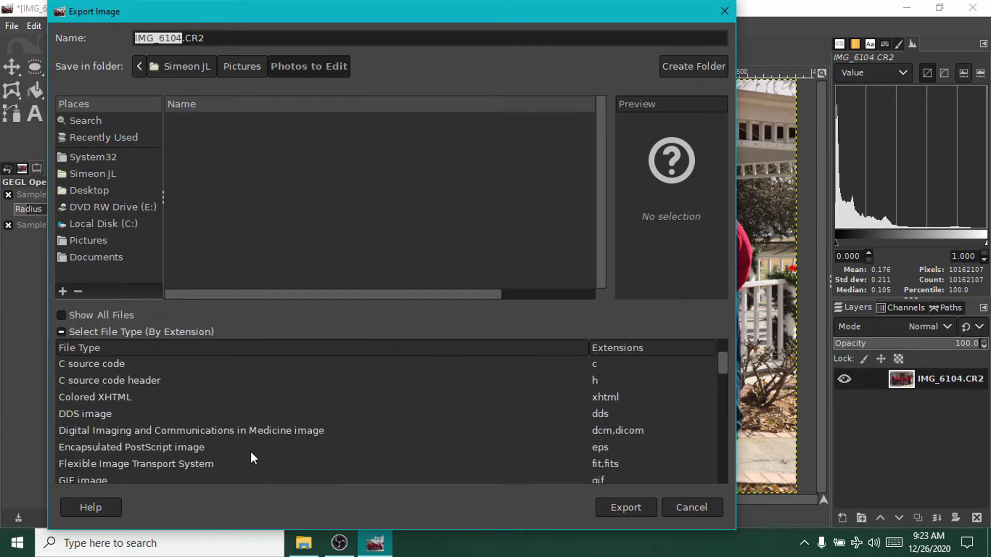
scroll(251, 451, down, 2)
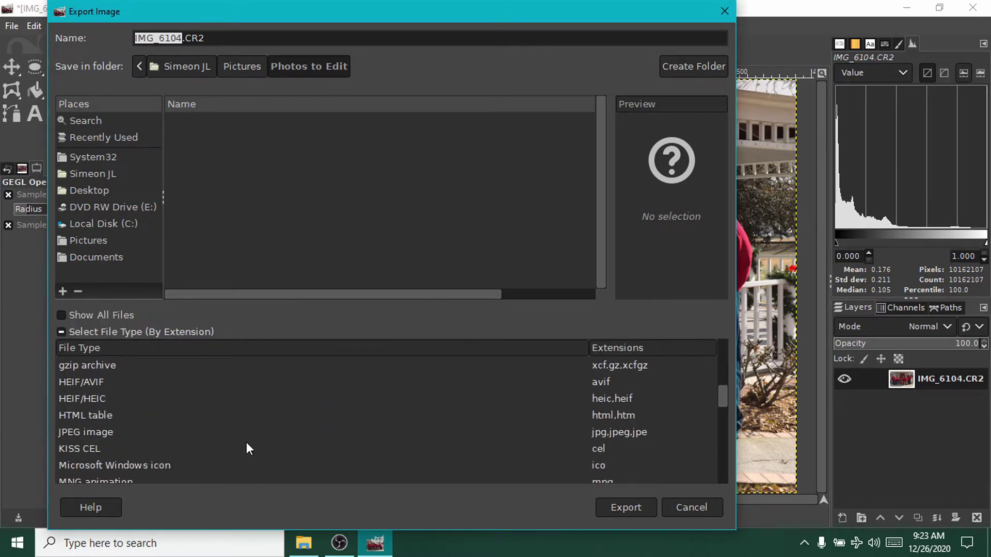
click(110, 432)
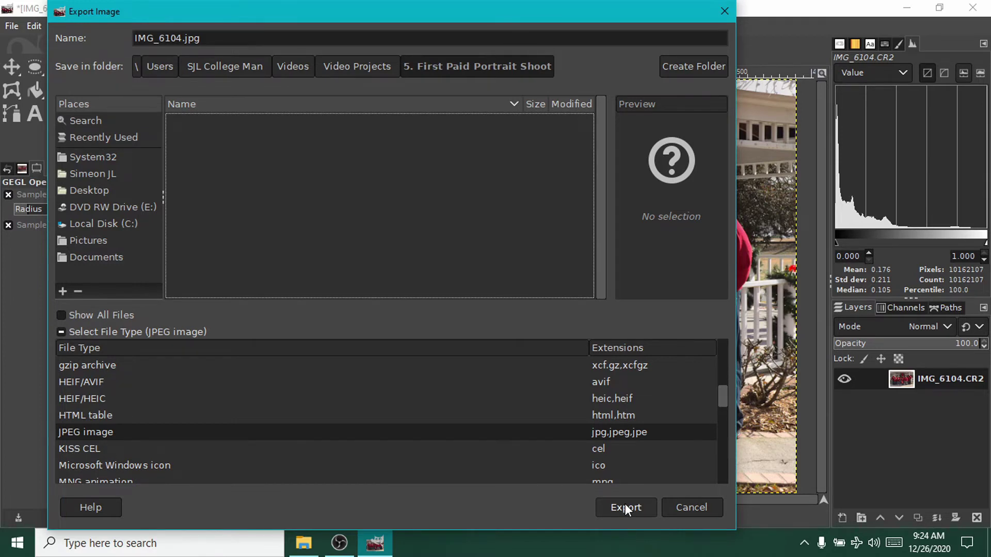
- Export the JPEG with its quality set to 100
click(626, 505)
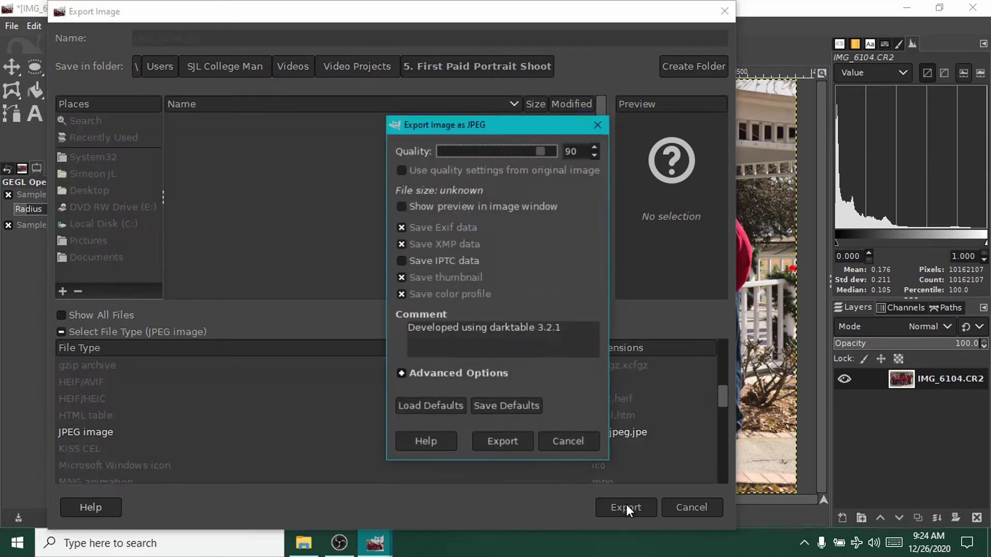
scroll(539, 152, up, 10)
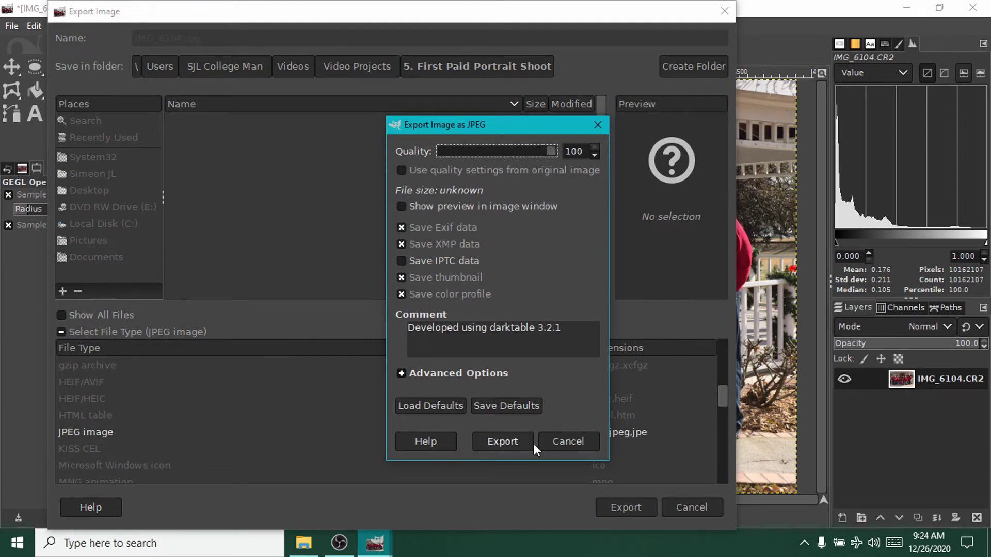
click(502, 441)
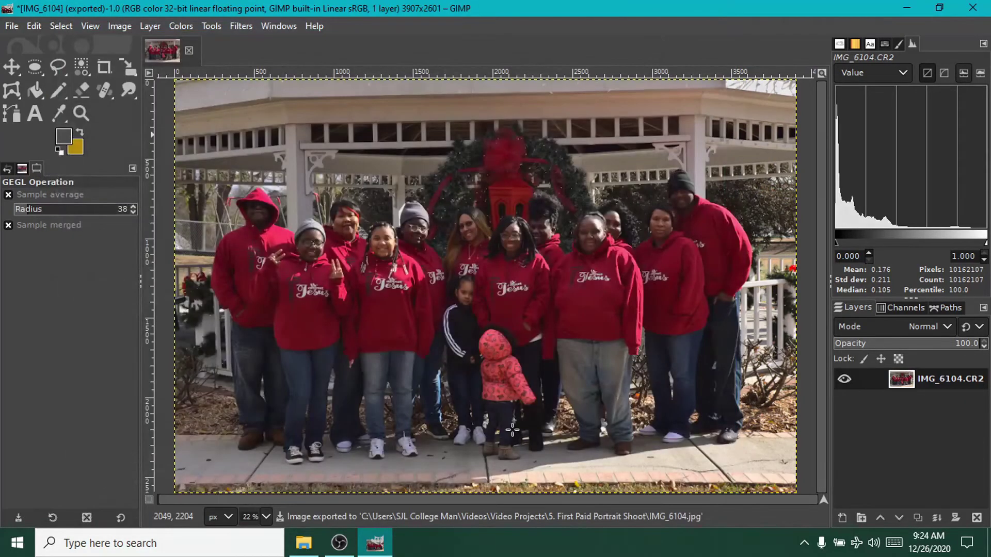
- Close the exported image without saving the project, and switch to the Photos to Edit folder in File Explorer
click(184, 53)
click(519, 364)
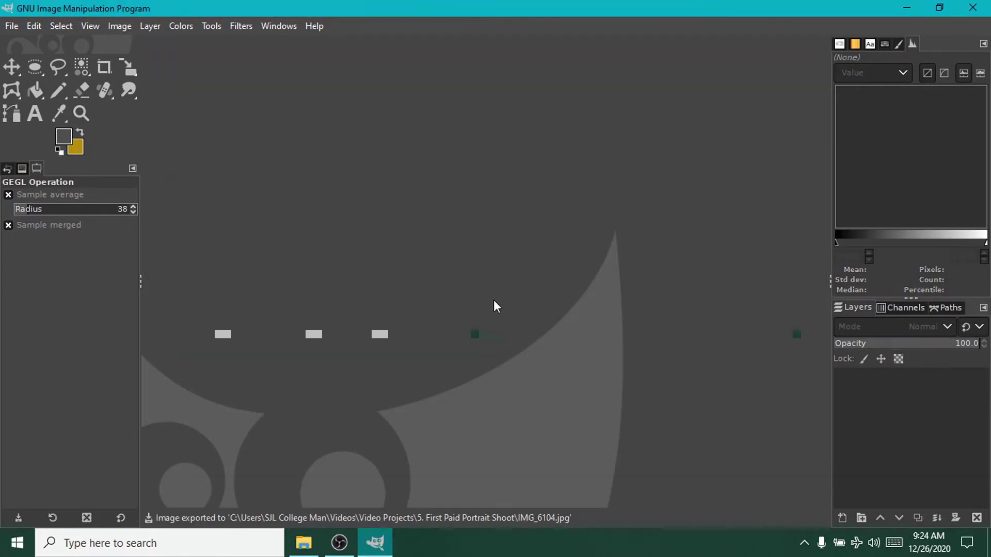
key(alt+Tab)
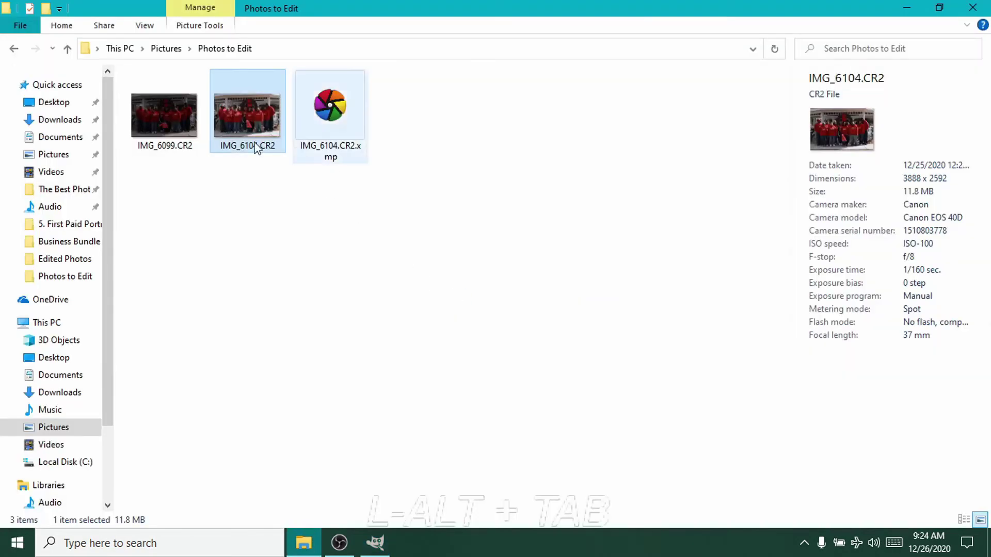
- Open IMG_6099.CR2 from the Photos to Edit folder in GIMP via darktable, turning on denoise (profiled) before closing darktable
drag(159, 128, 234, 297)
key(alt+Tab)
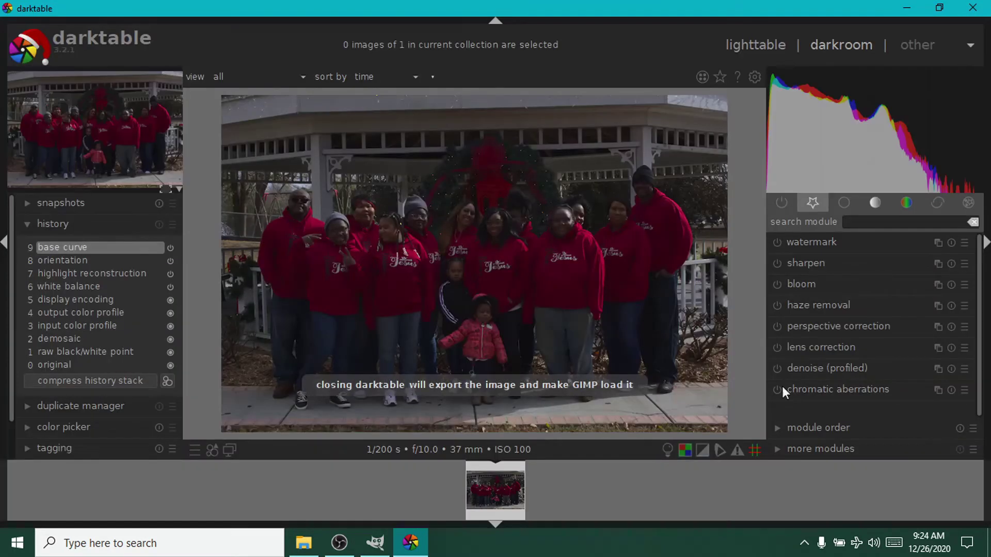
click(776, 368)
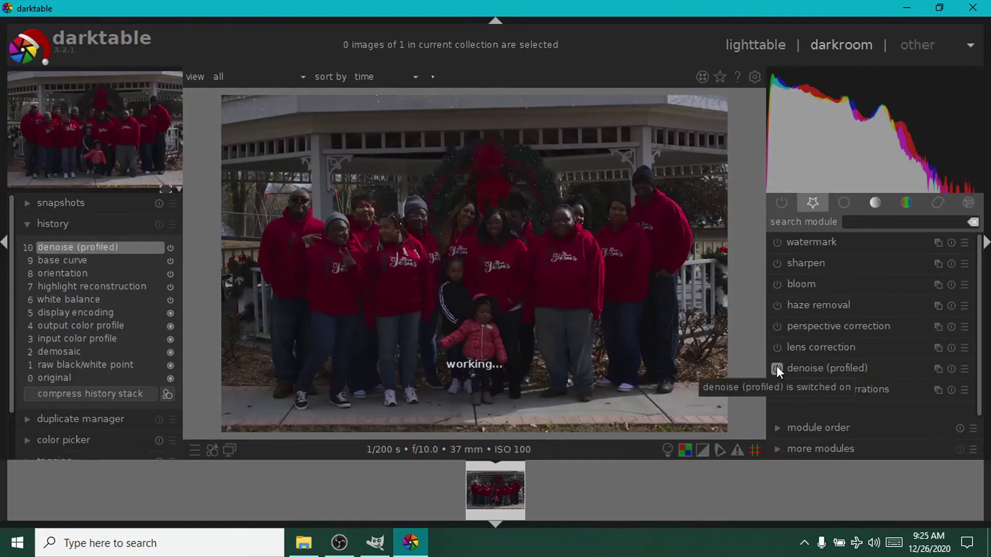
click(972, 7)
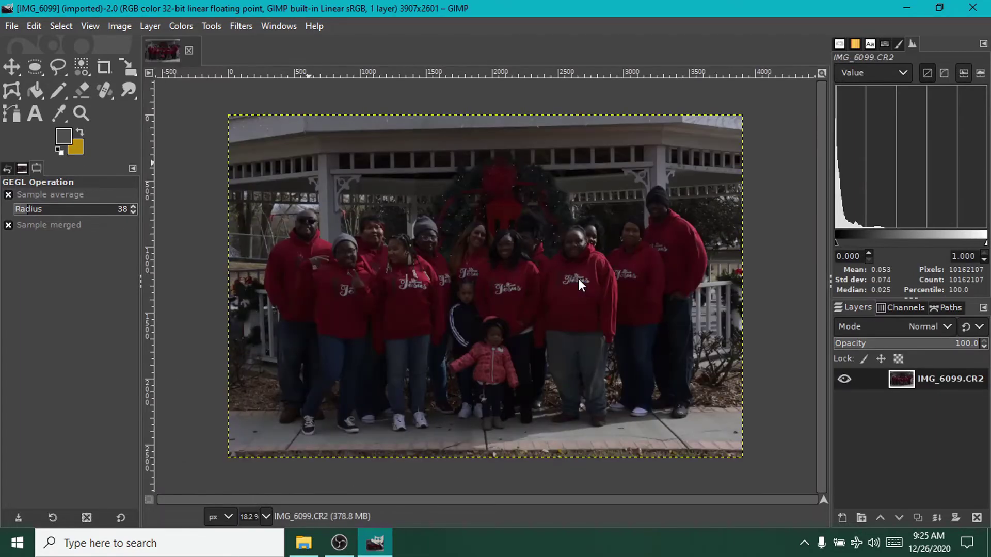
- Brighten the IMG_6099 photo with a positive Exposure adjustment, checking the preview before applying it
click(119, 26)
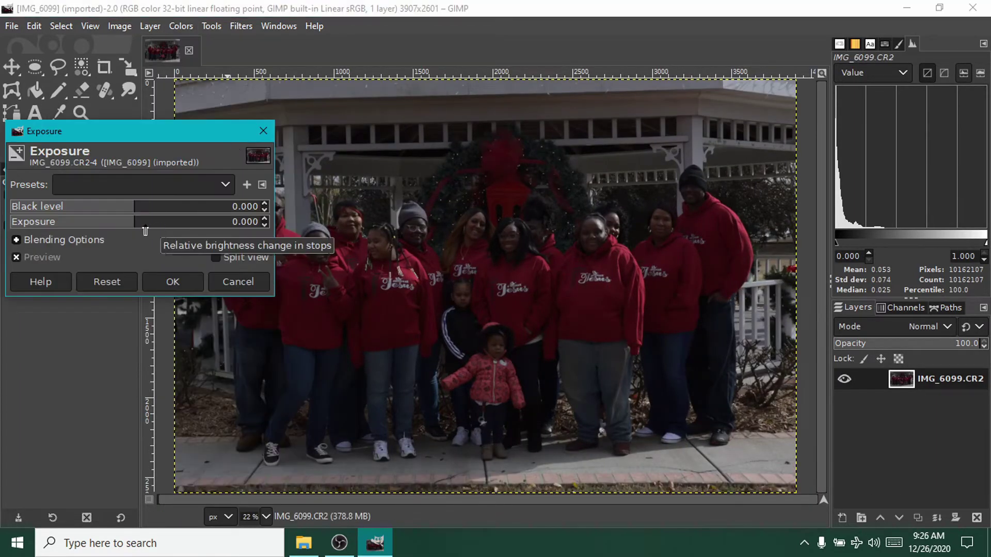
click(155, 221)
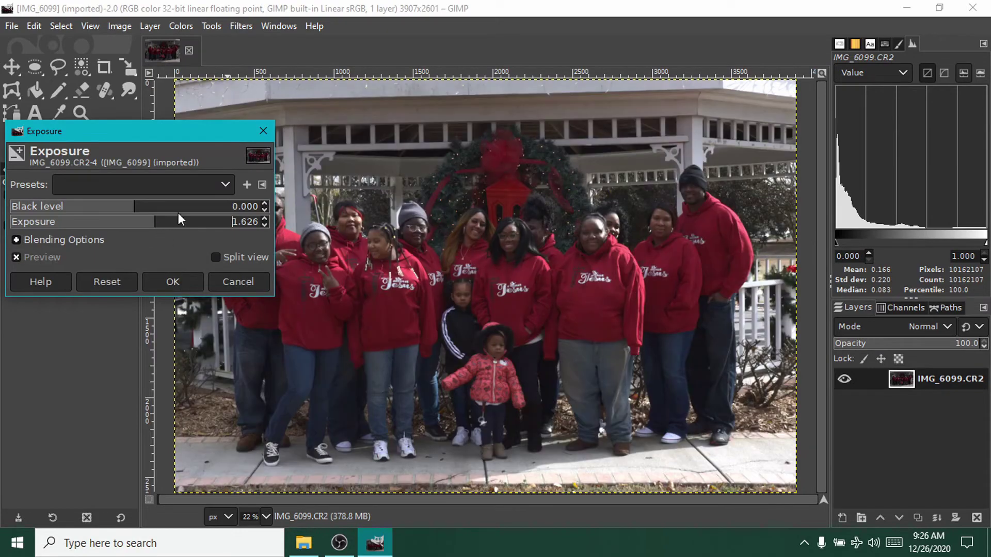
click(100, 257)
click(172, 281)
- Apply Sharpen (Unsharp Mask) to the photo and fit the whole image in the window
click(241, 26)
mouse_move(232, 137)
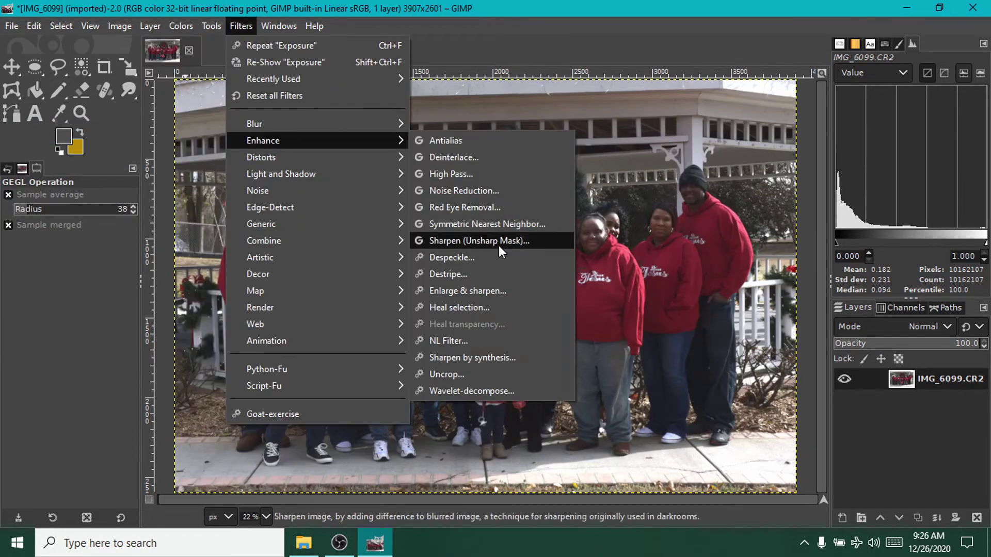
click(498, 243)
scroll(227, 193, up, 4)
click(190, 299)
key(shift+ctrl+j)
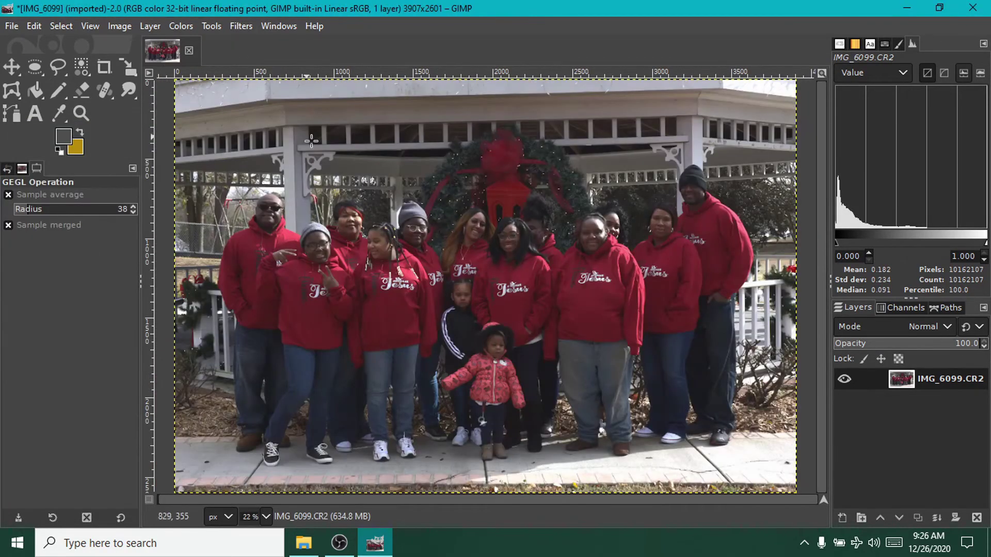
- Apply a Saturation adjustment to the sharpened photo
click(181, 26)
click(209, 109)
click(173, 289)
- Apply Shadows-Highlights to the photo with the Custom HDR preset, with shadows at 25 and highlights at -60
click(180, 26)
click(206, 146)
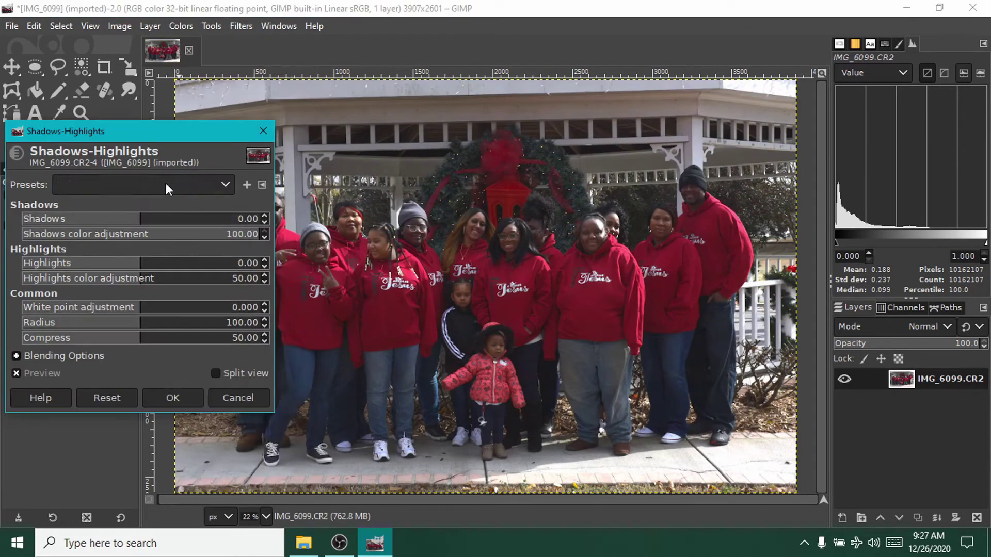
click(106, 373)
click(63, 377)
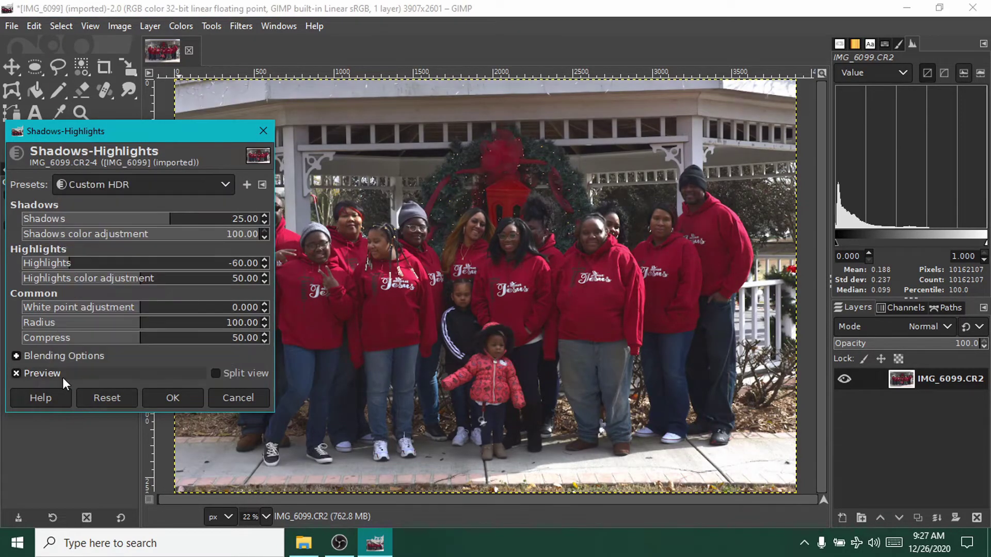
click(172, 398)
- Apply the last used Color Temperature preset, with an original temperature of 6500 and an intended temperature of 7500
click(181, 26)
click(224, 62)
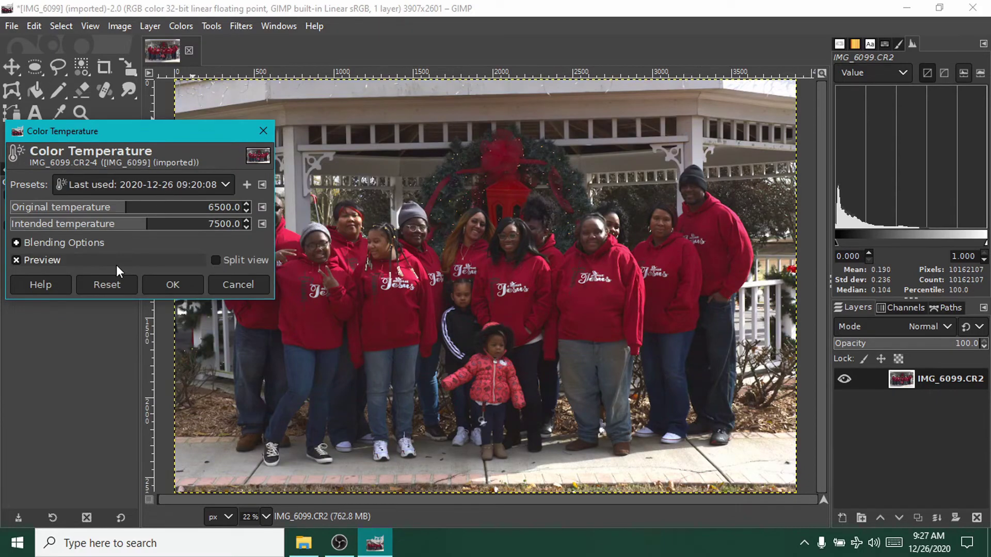
click(173, 283)
- Start exporting the photo and choose the folder 5. First Paid Portrait Shoot inside Video Projects as the destination
click(11, 26)
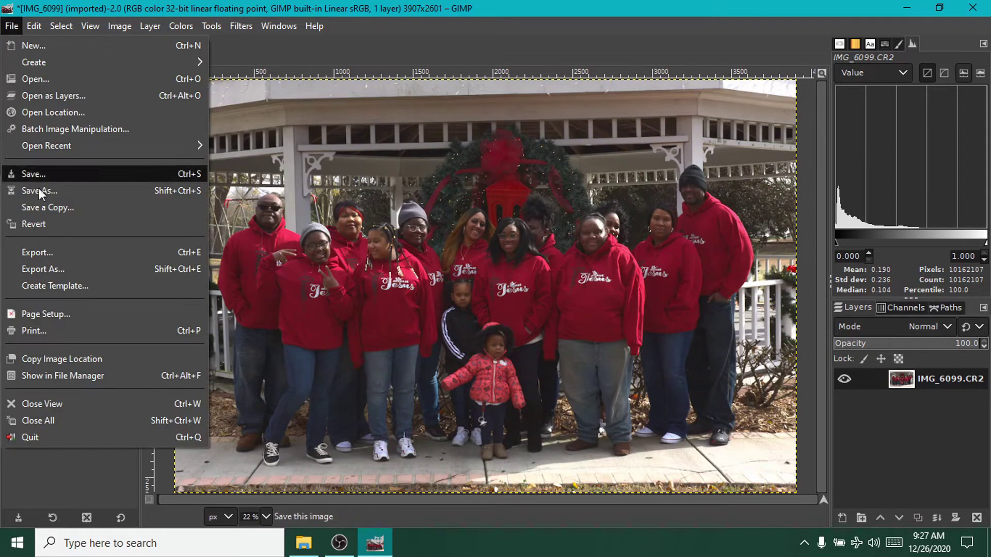
click(38, 268)
click(103, 224)
double_click(203, 135)
double_click(182, 120)
double_click(182, 120)
double_click(216, 120)
double_click(283, 122)
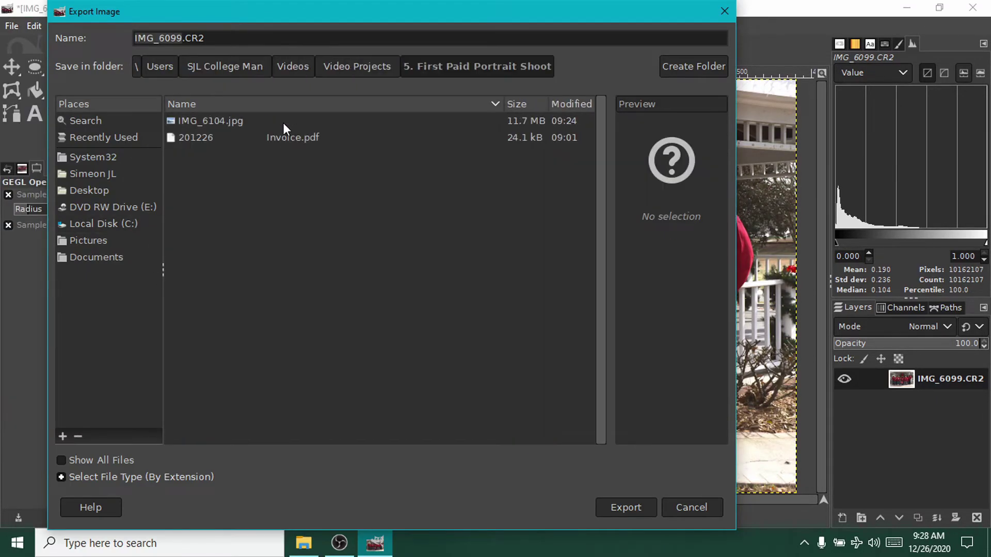
- Export the photo as the JPEG file IMG_6099.jpg, and quit GIMP discarding the unsaved project changes
click(237, 473)
scroll(237, 472, down, 3)
click(237, 456)
click(625, 507)
click(502, 441)
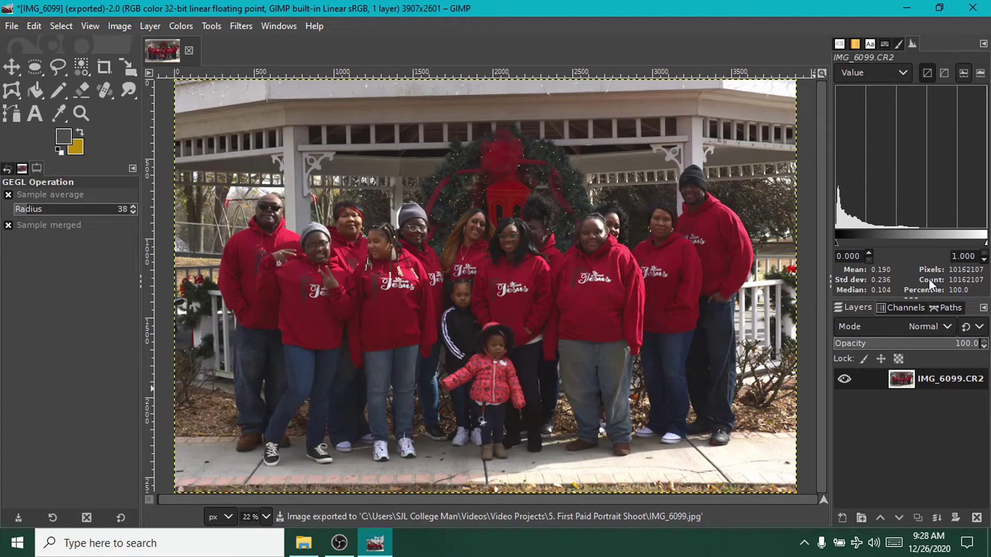
click(976, 6)
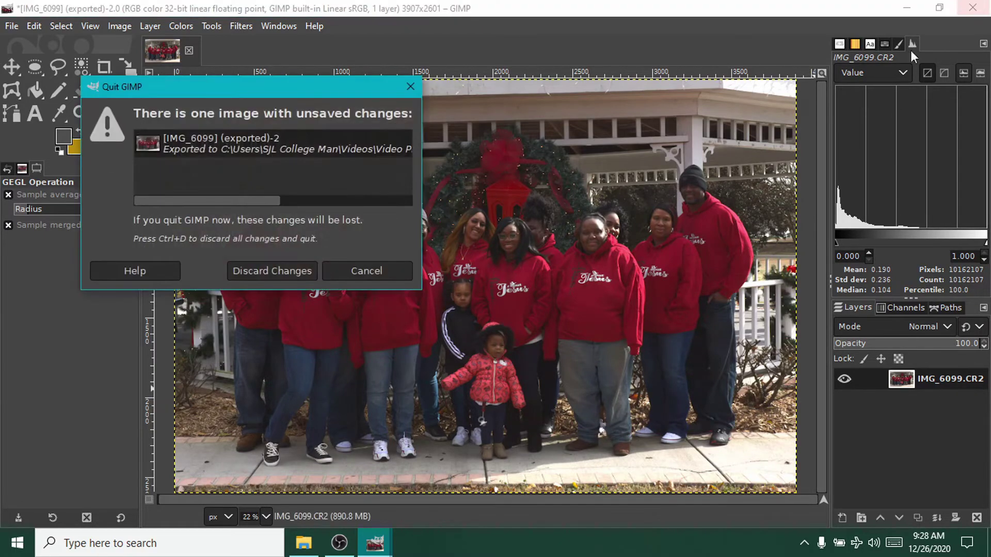
click(289, 274)
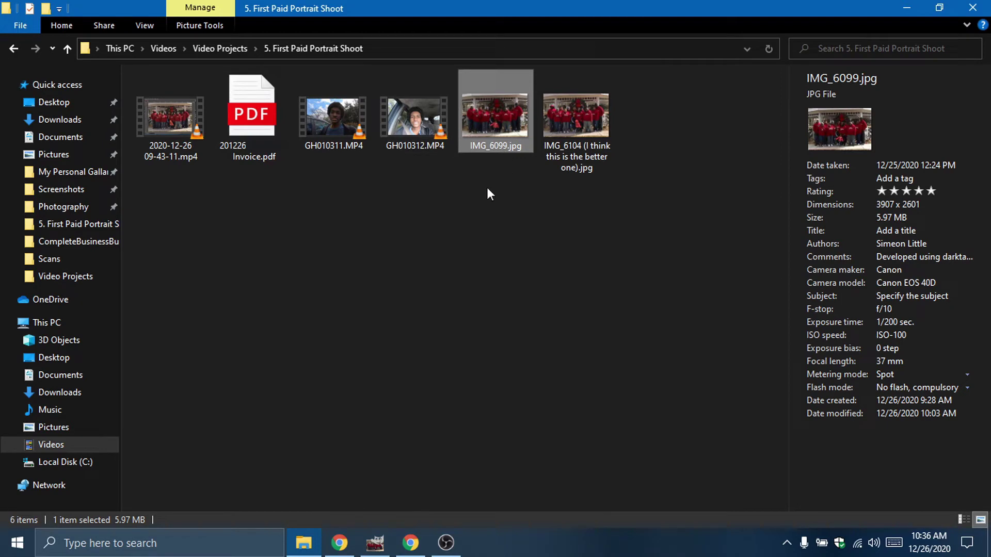
click(256, 129)
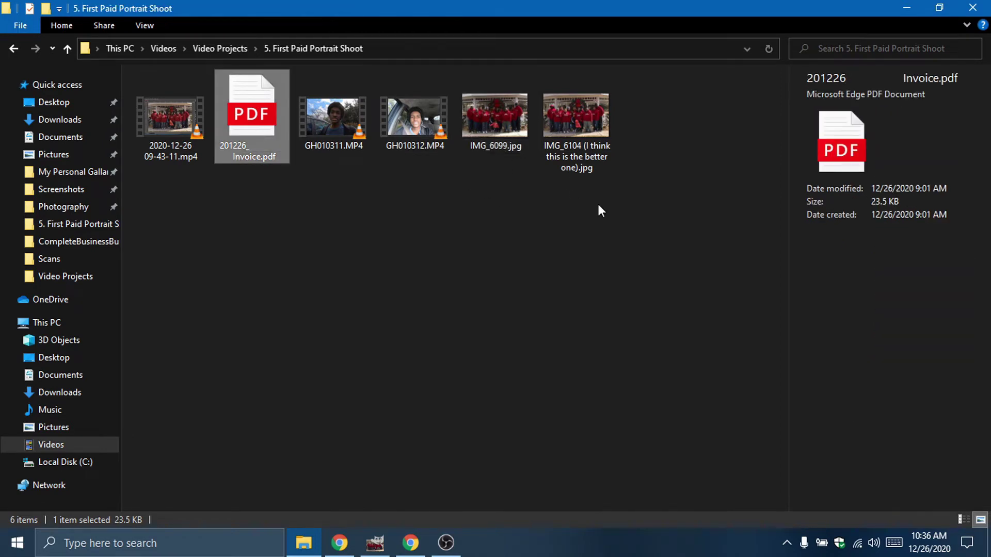
ctrl+click(491, 135)
ctrl+click(563, 135)
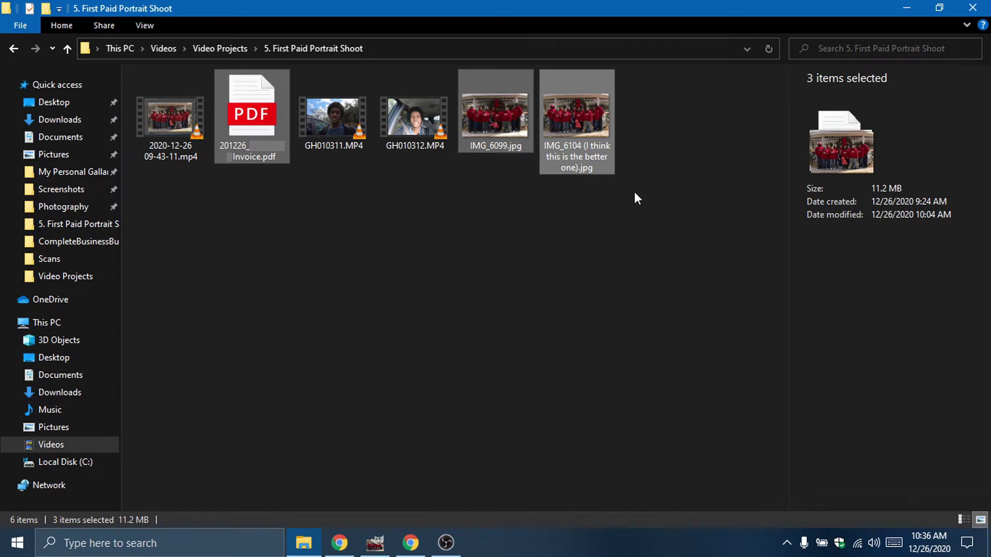
click(517, 223)
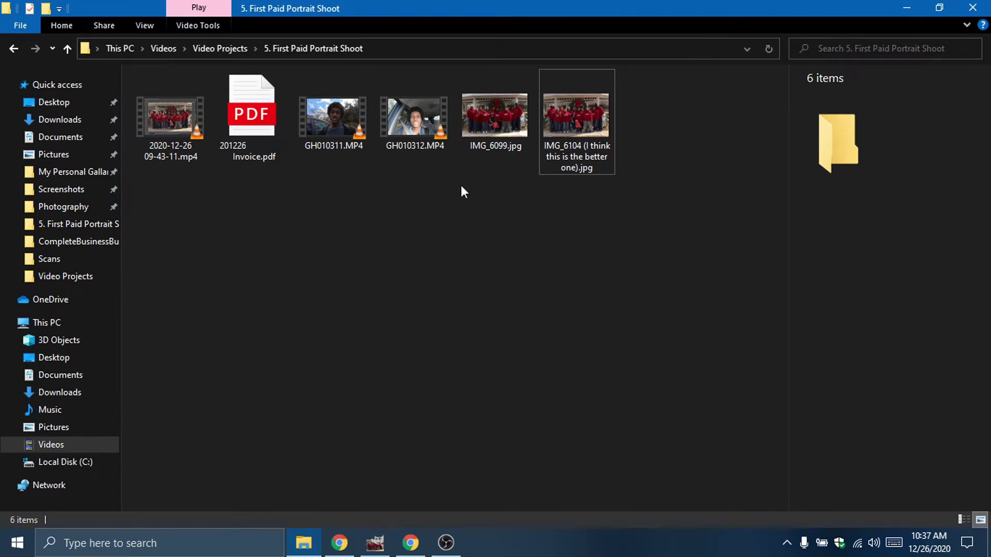
- Try to bring IMG_6099.jpg from File Explorer into the Gmail window, and close the browser tab showing the image
drag(506, 141, 476, 256)
key(alt+Tab)
key(alt+Tab)
key(Tab)
key(Tab)
key(Tab)
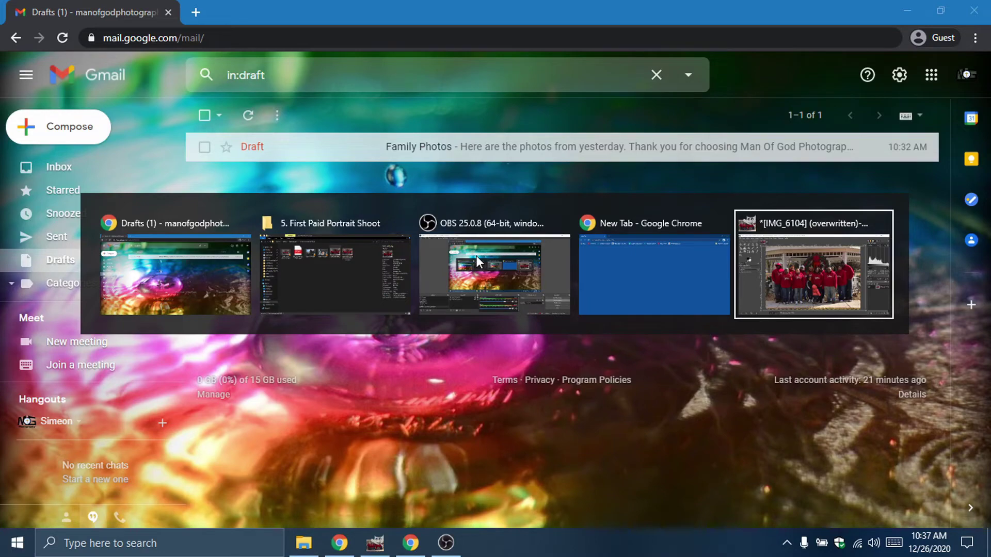
drag(217, 253, 281, 261)
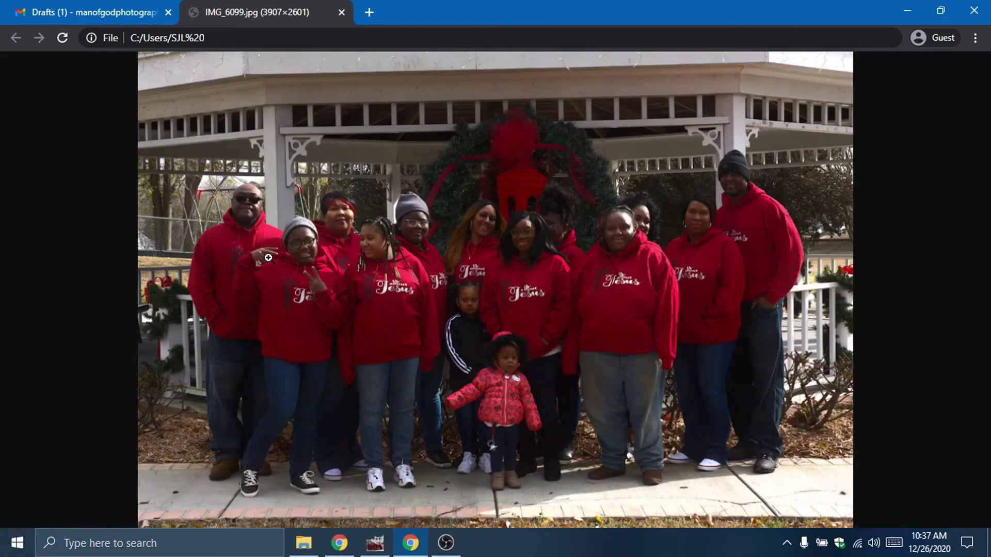
key(alt+Tab)
key(alt+Tab)
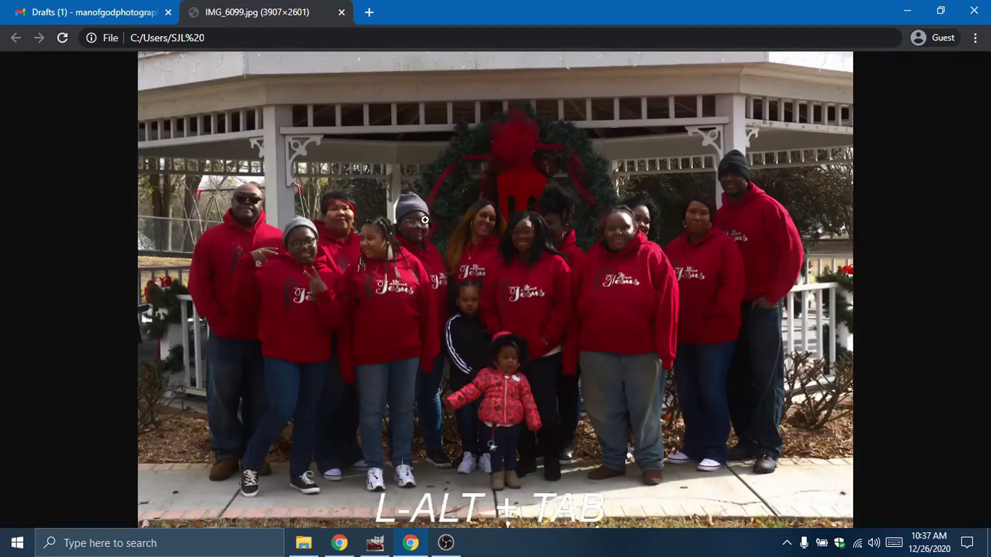
click(341, 12)
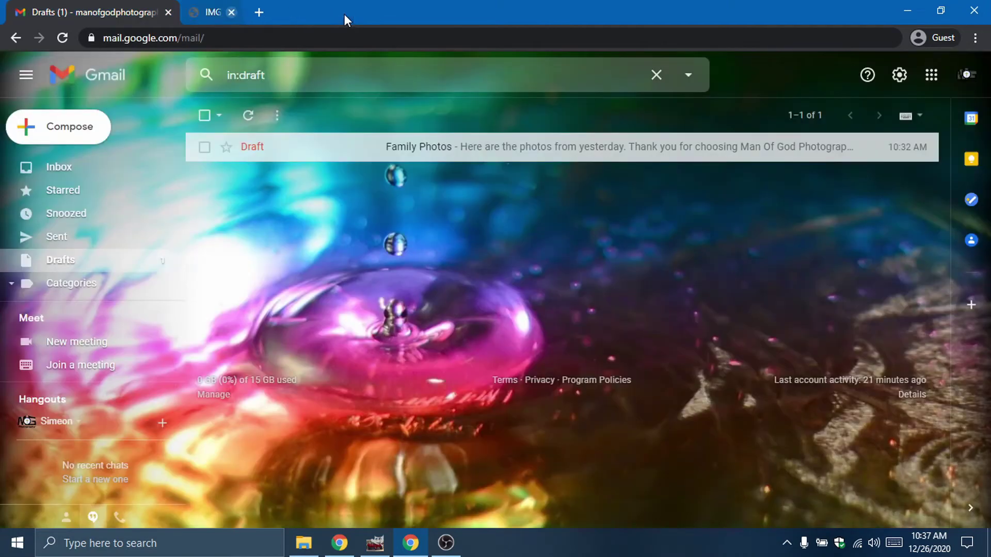
- Open the Family Photos draft in Gmail and insert IMG_6099.jpg from the portrait shoot folder into its message body
click(456, 155)
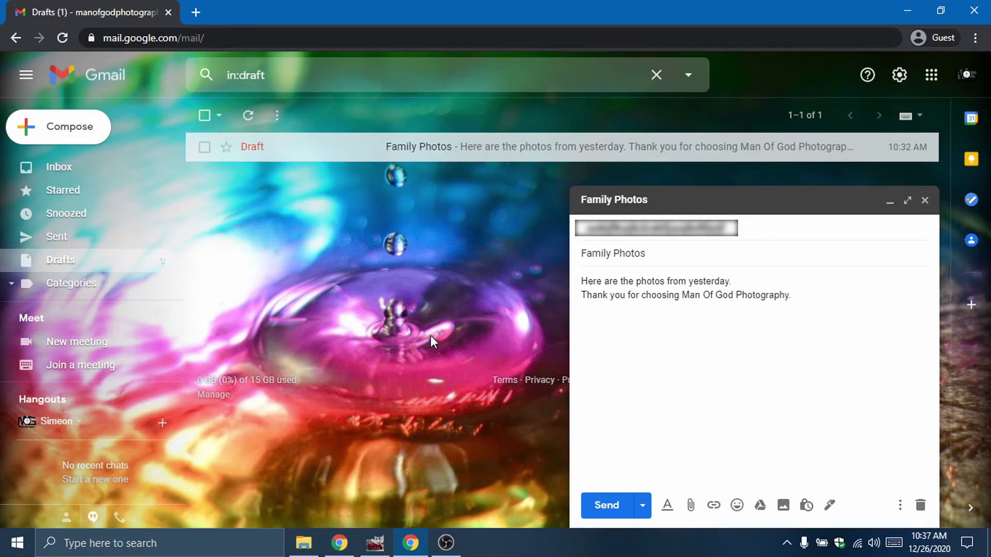
key(alt+Tab)
drag(484, 117, 645, 401)
key(alt+Tab)
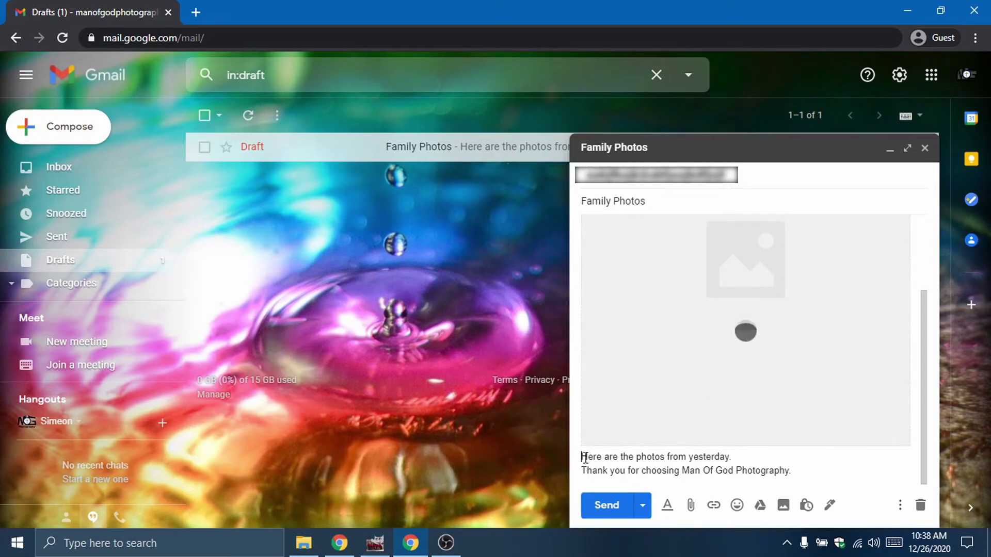
- Try to move the line "Here are the photos from yesterday." above the inserted image, and undo the move
key(shift+Tab)
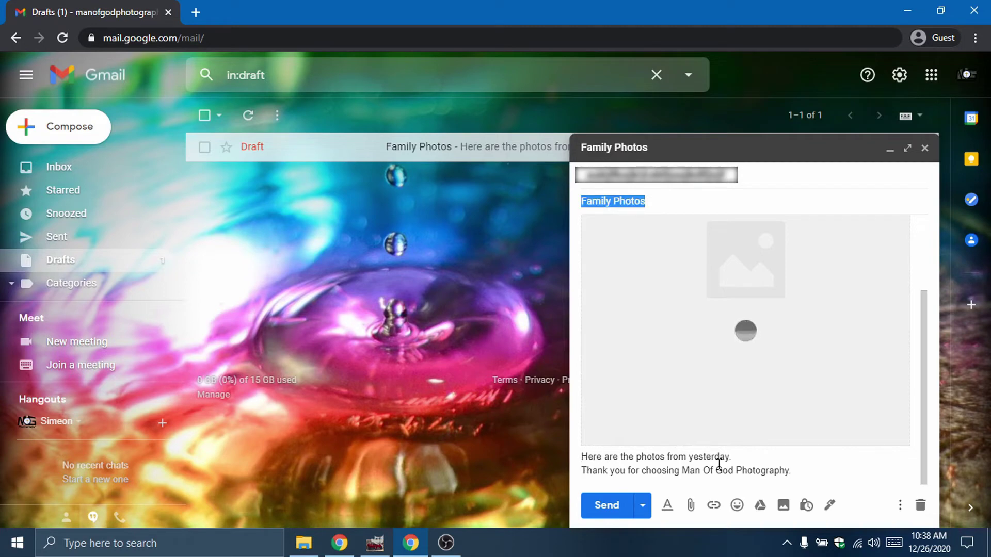
drag(733, 457, 662, 208)
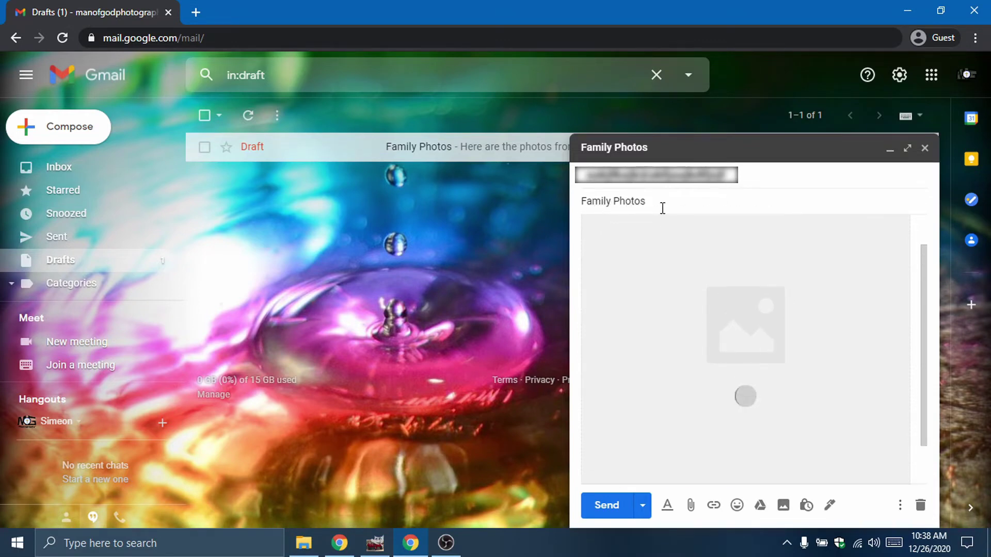
scroll(676, 379, down, 1)
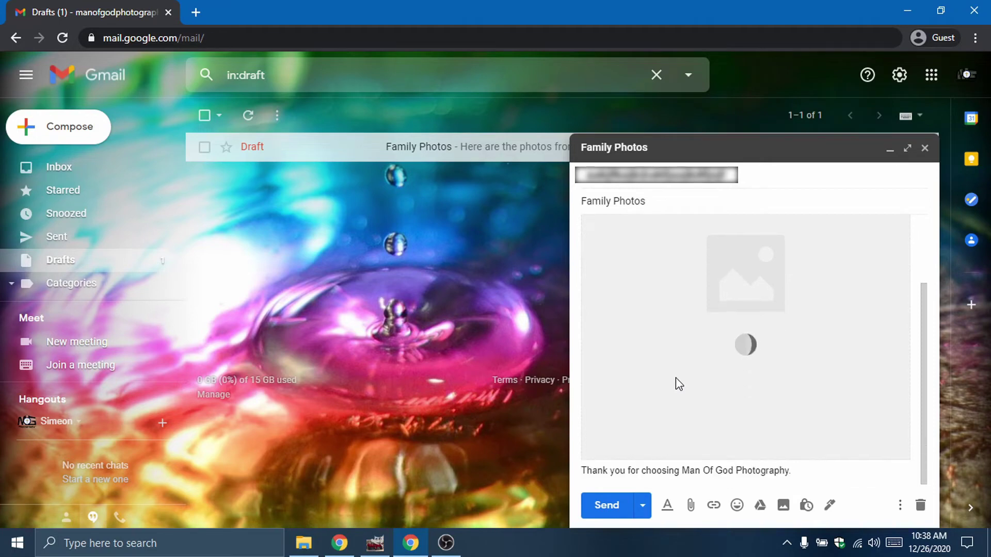
key(ctrl+z)
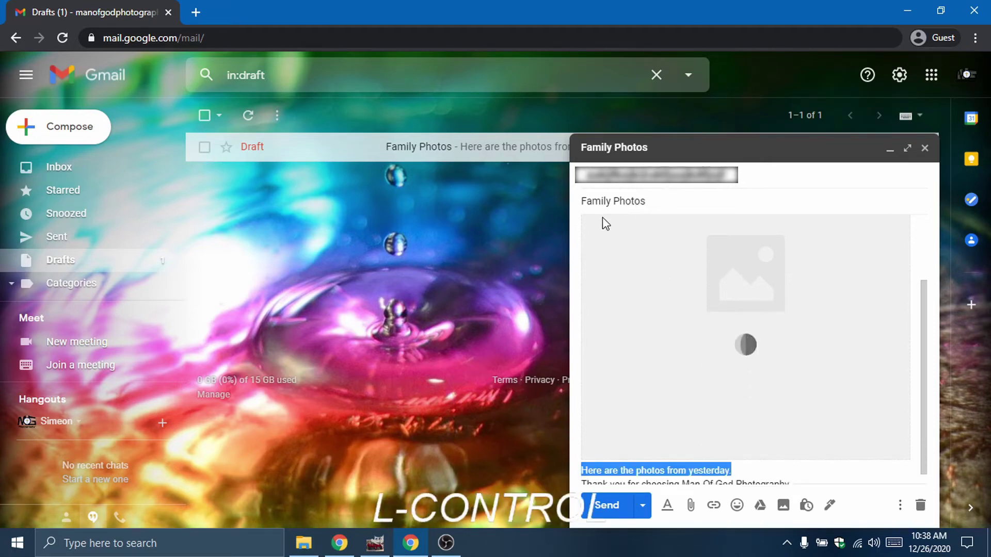
- Add an empty line above the inserted photo and move "Here are the photos from yesterday." onto it
click(677, 227)
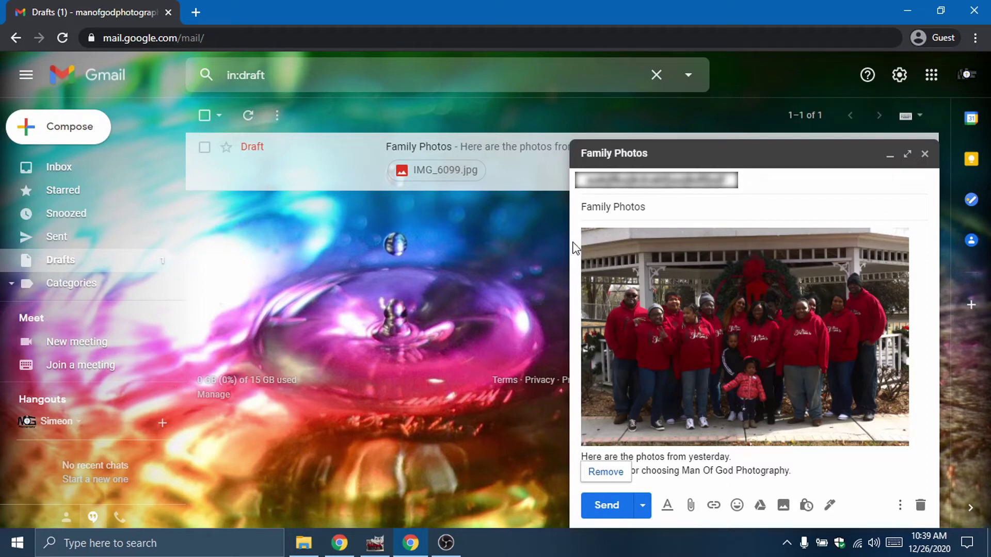
key(Return)
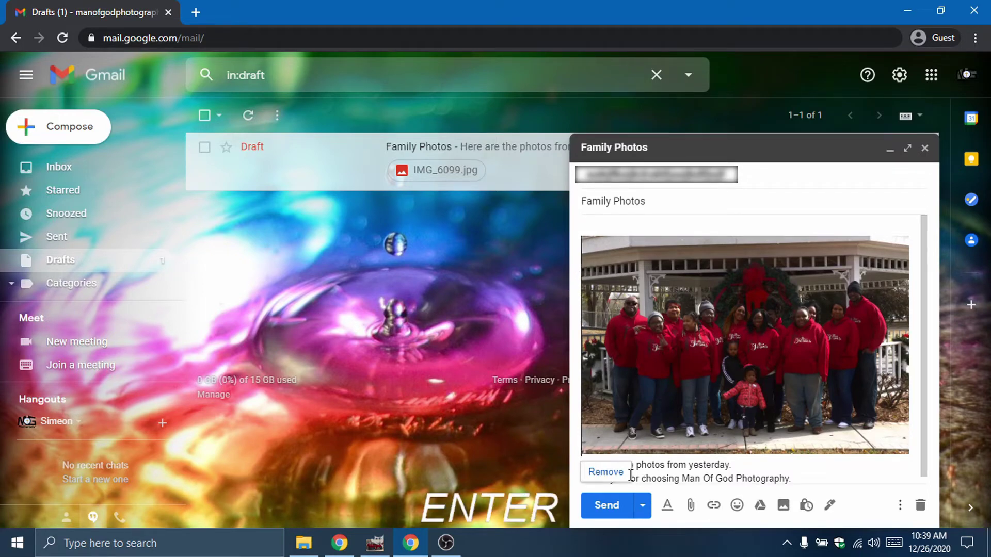
drag(731, 466, 645, 224)
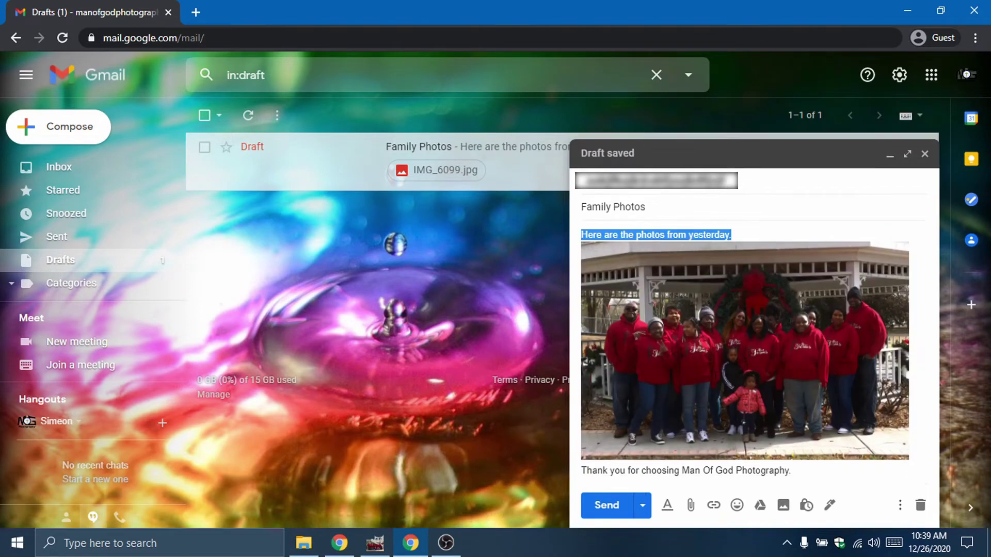
click(839, 470)
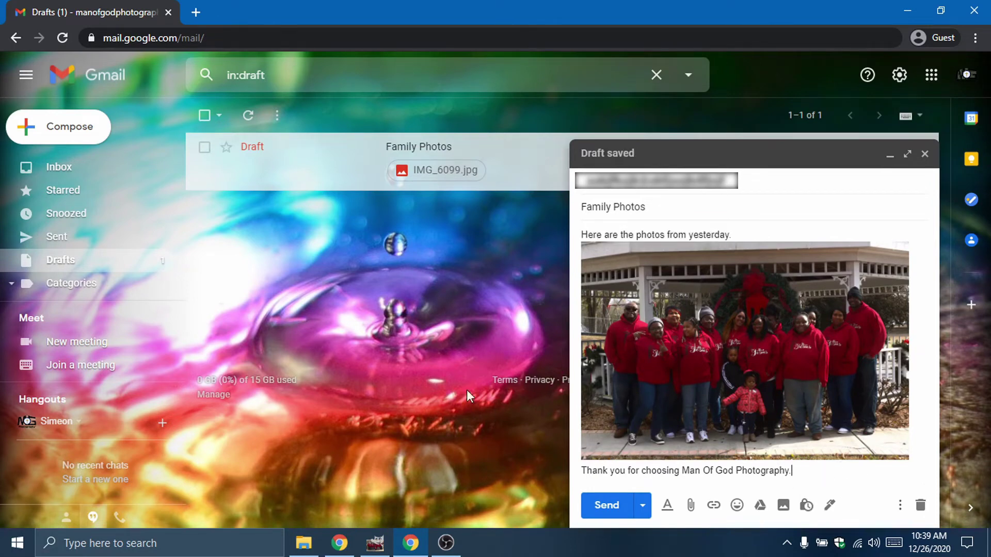
- Insert IMG_6104 (I think this is the better one).jpg from the portrait shoot folder below the closing thank-you line
click(691, 506)
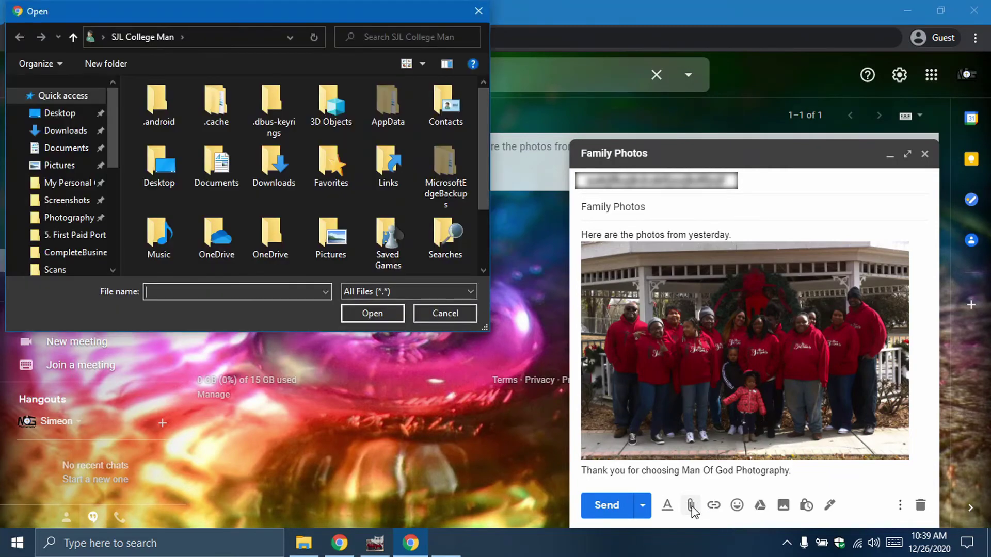
click(445, 313)
key(alt+Tab)
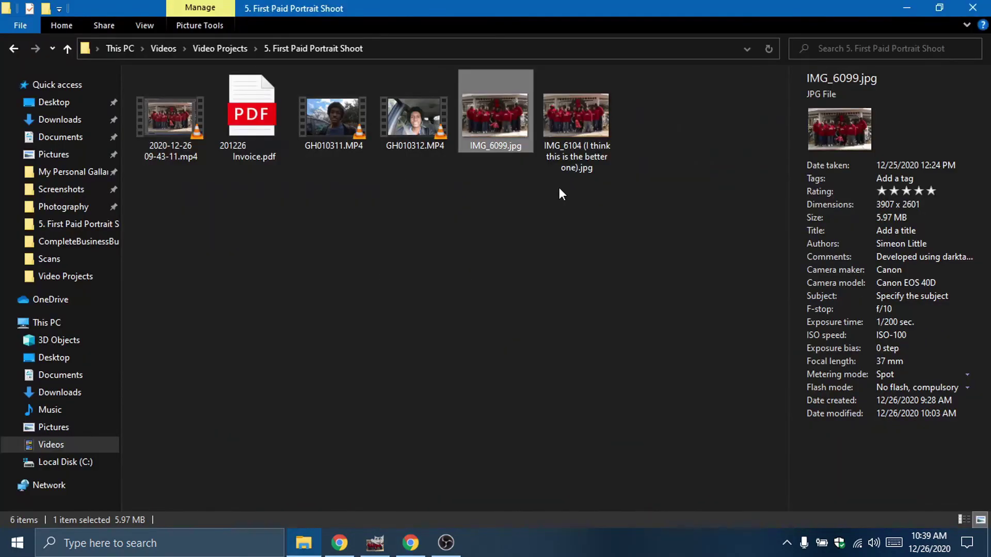
drag(577, 151, 732, 249)
key(alt+Tab)
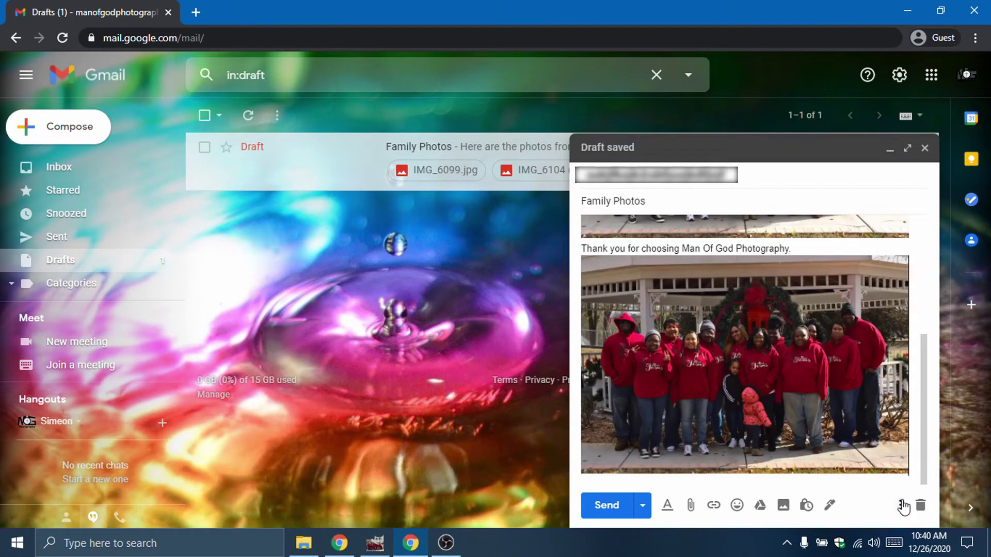
- Add an empty line below the second photo and move "Thank you for choosing Man Of God Photography." onto it
key(Return)
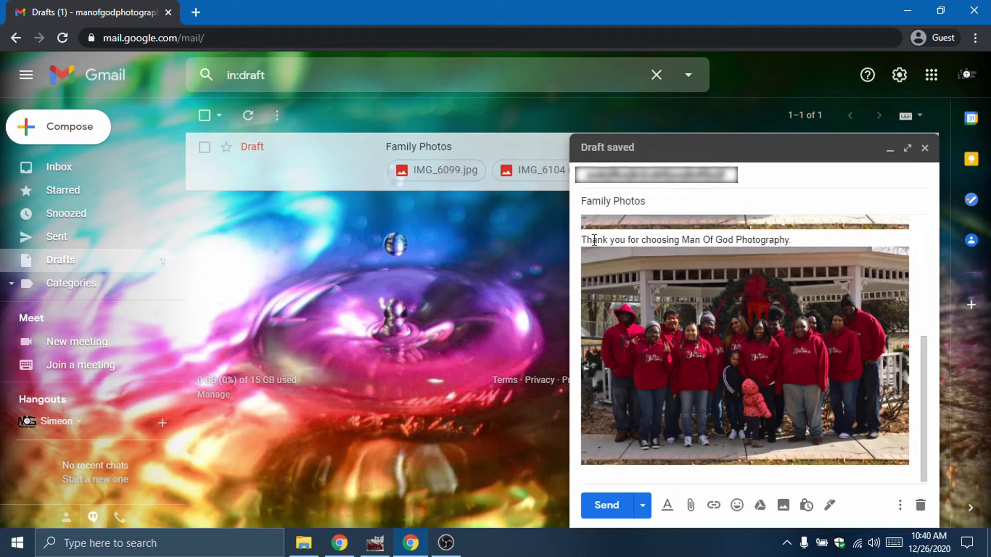
drag(799, 240, 572, 324)
drag(636, 313, 714, 315)
scroll(714, 316, down, 2)
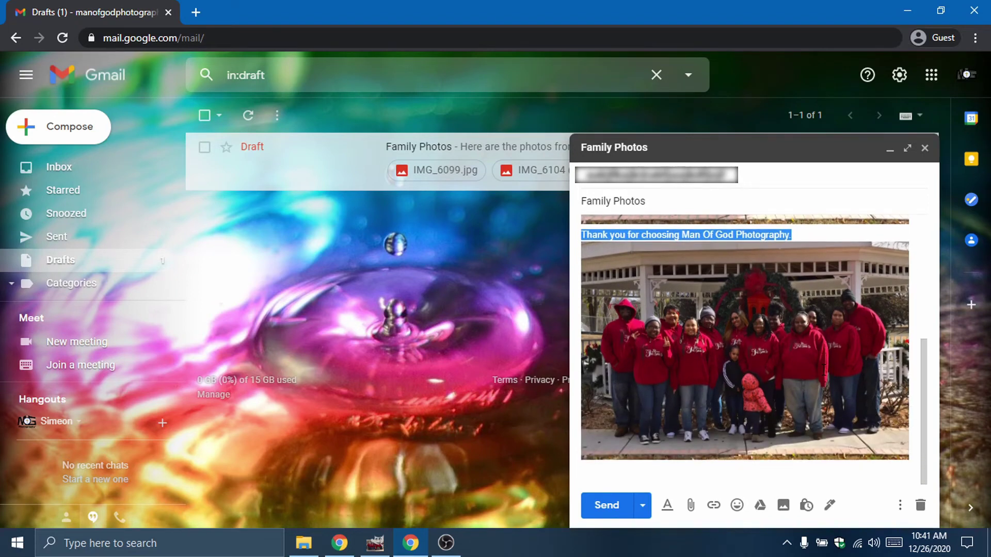
drag(674, 237, 685, 468)
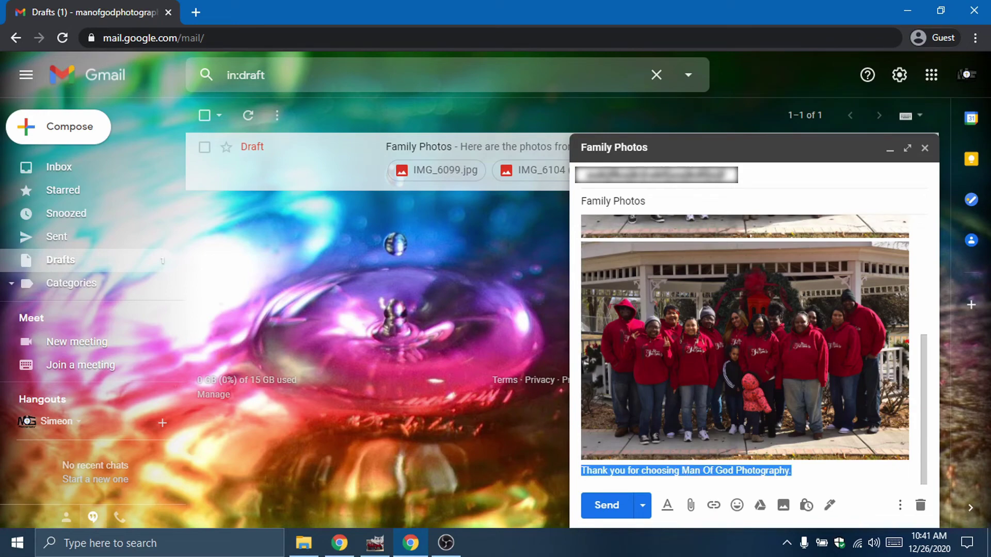
click(796, 471)
- Review the Family Photos draft from the opening line through both inserted photos to the closing thank-you line
scroll(785, 396, up, 10)
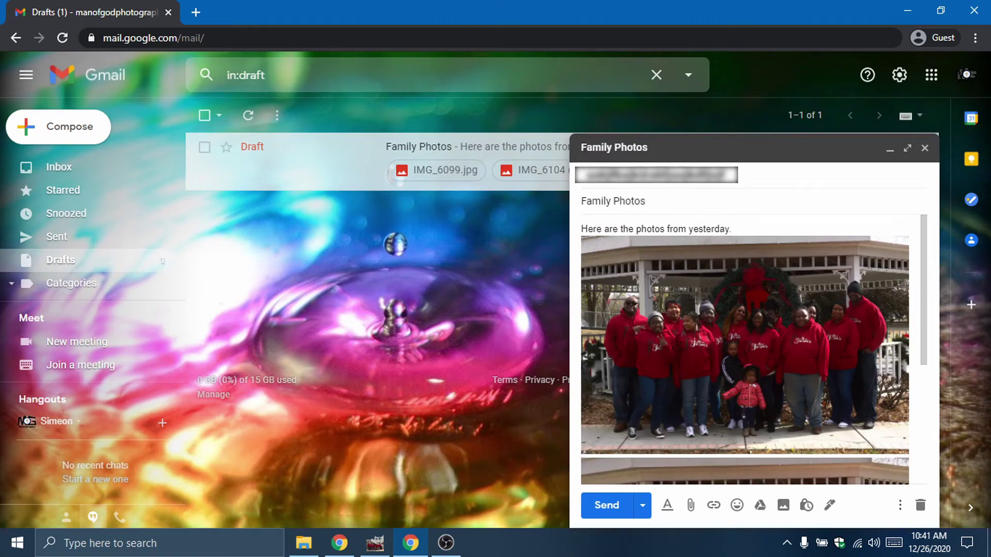
scroll(697, 326, down, 5)
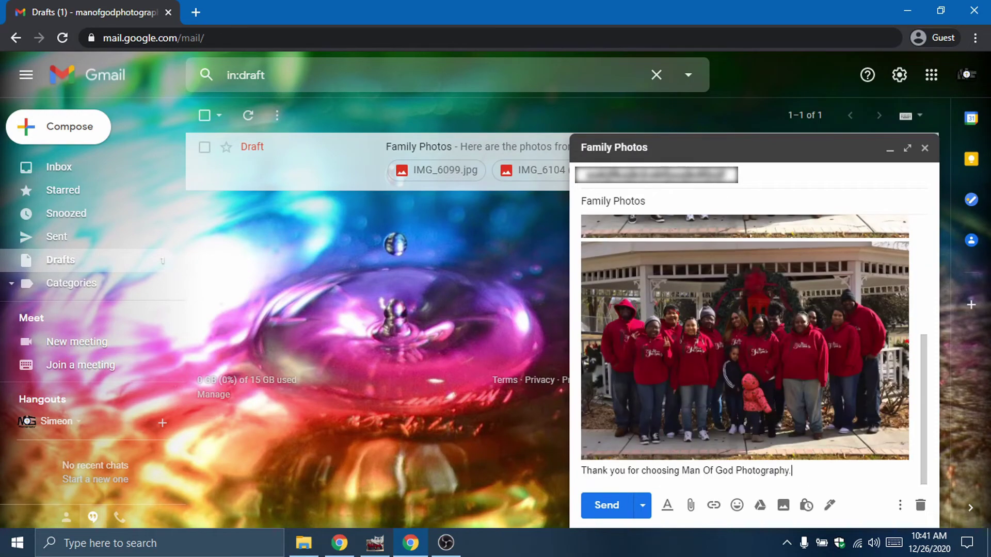
scroll(716, 359, up, 5)
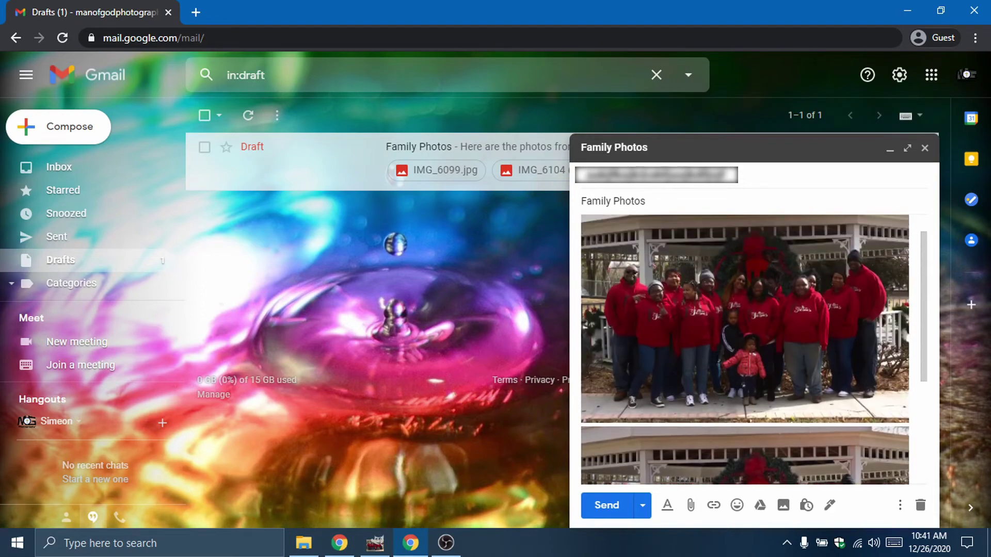
scroll(716, 360, down, 5)
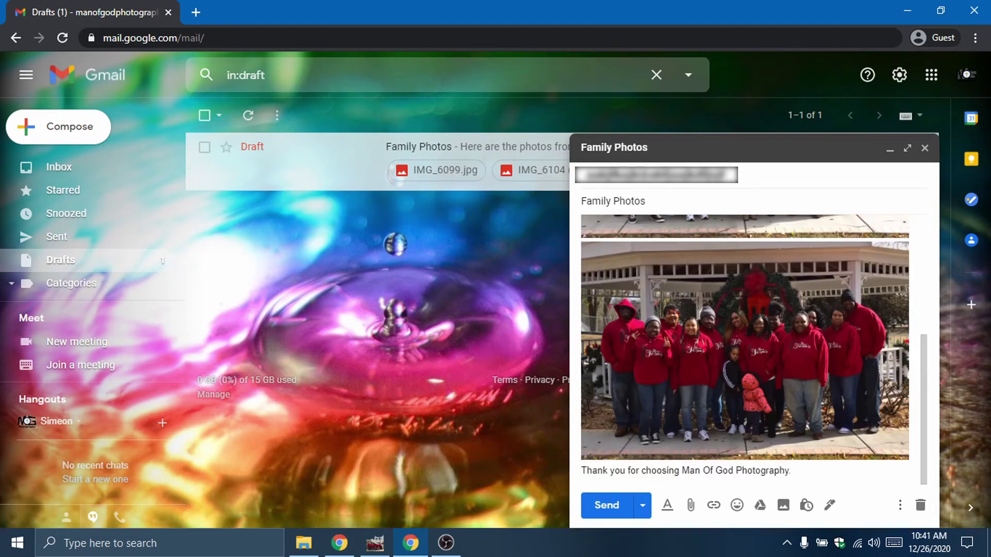
scroll(745, 350, up, 5)
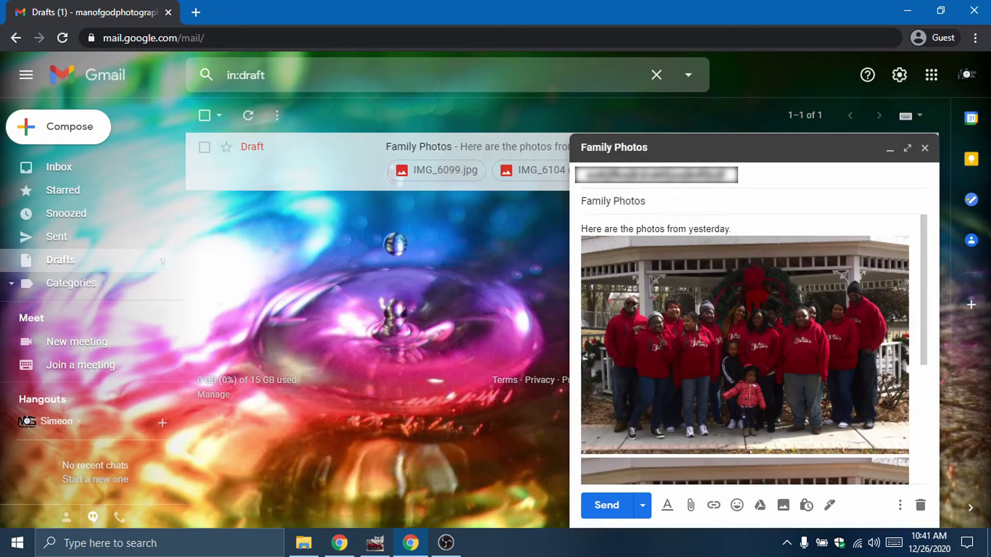
scroll(745, 350, down, 5)
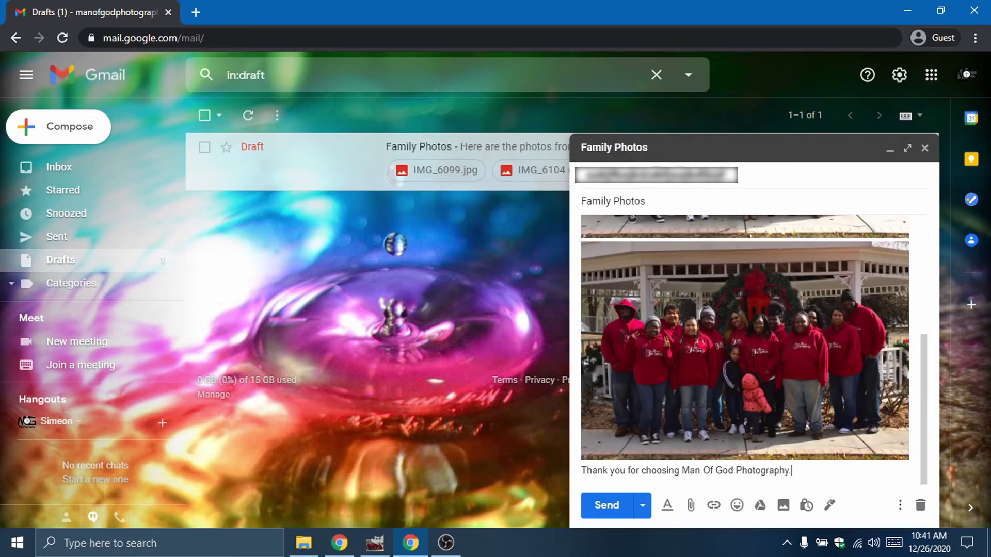
scroll(745, 350, up, 5)
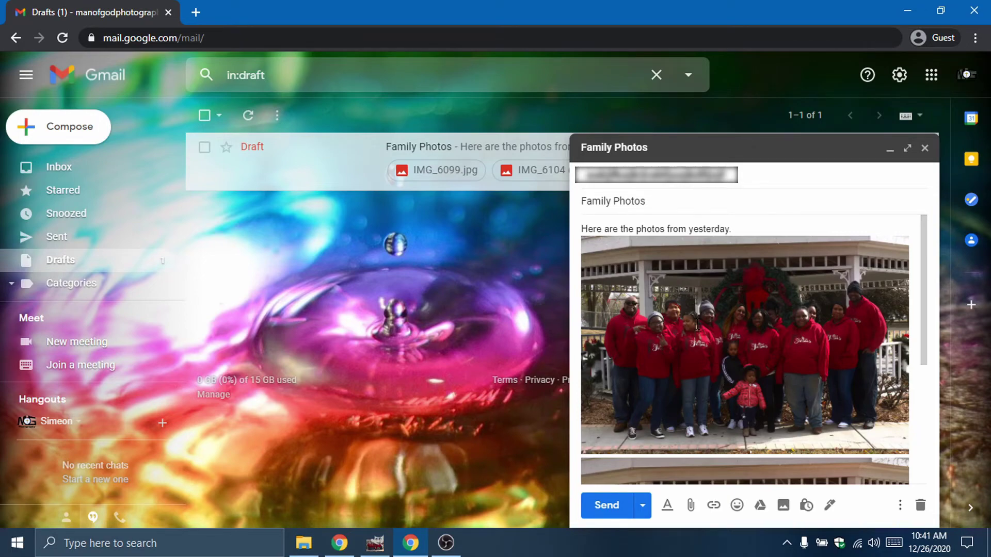
scroll(696, 324, down, 5)
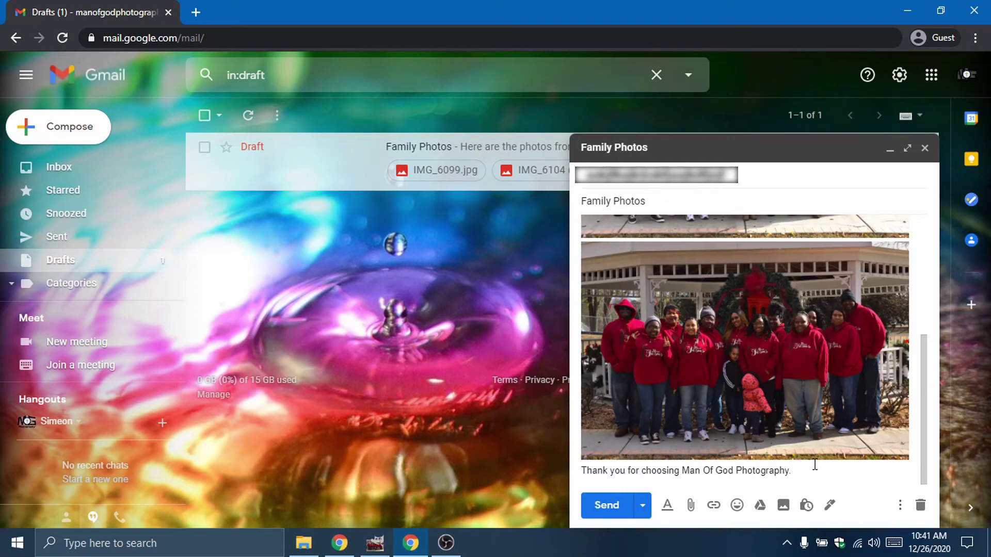
scroll(804, 447, up, 5)
scroll(804, 443, down, 5)
scroll(745, 349, up, 5)
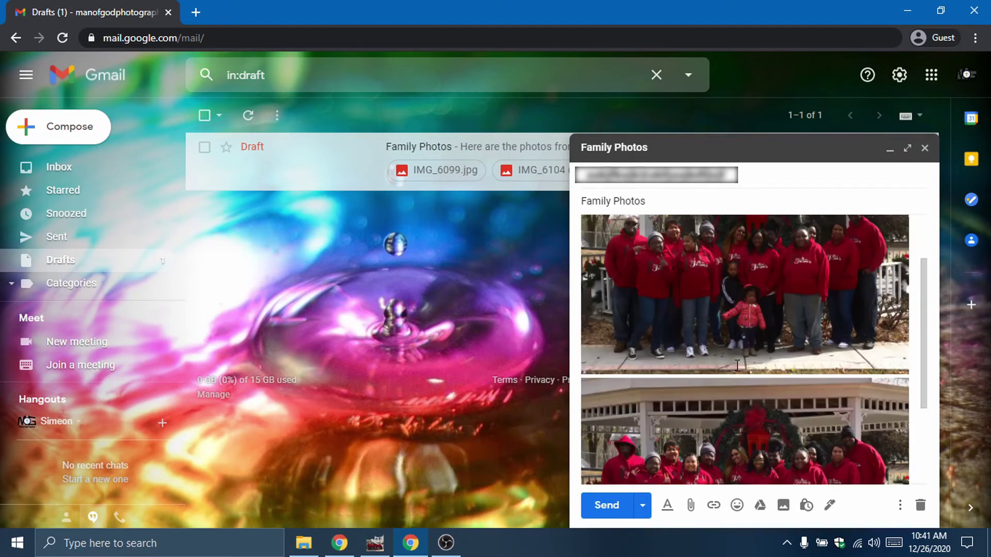
scroll(785, 399, down, 5)
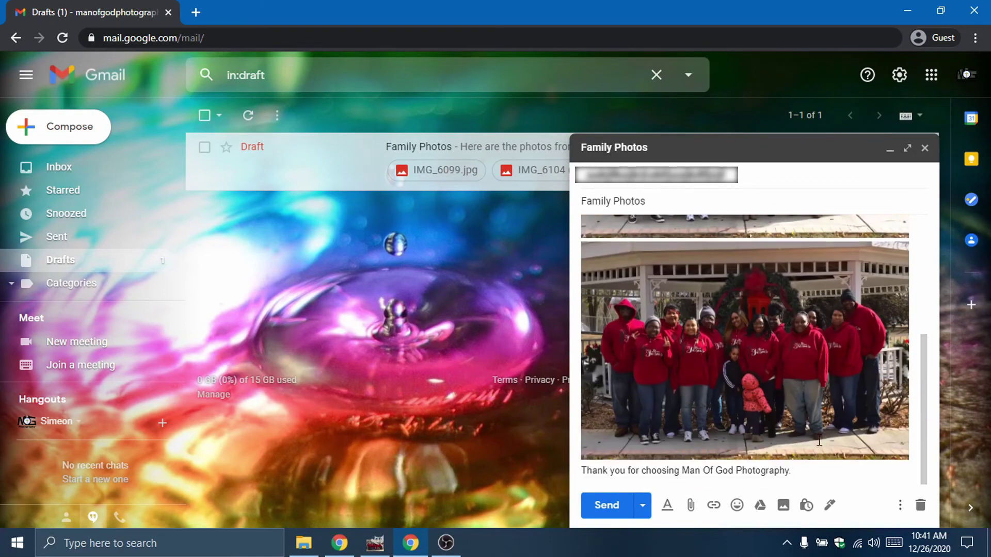
scroll(819, 441, up, 5)
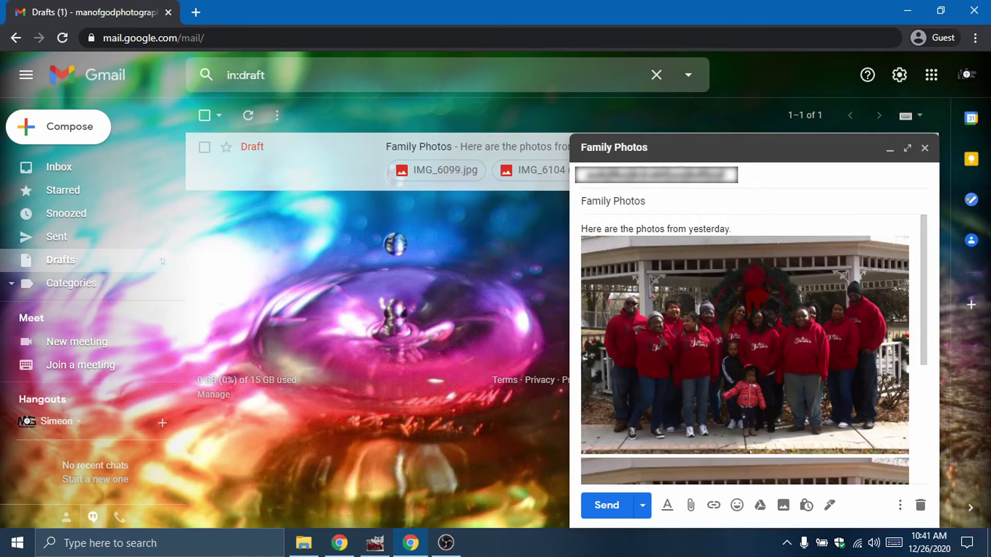
scroll(745, 350, down, 5)
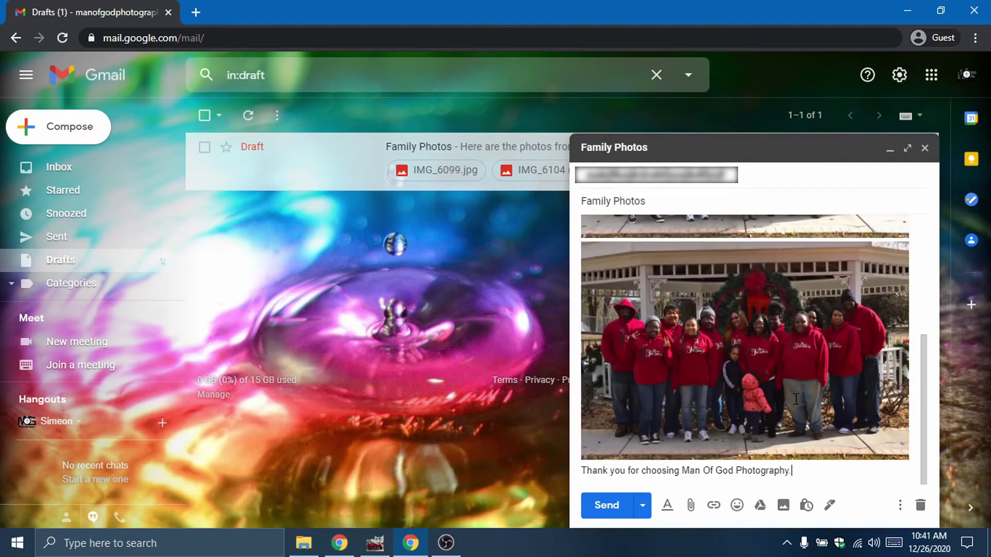
scroll(789, 388, up, 5)
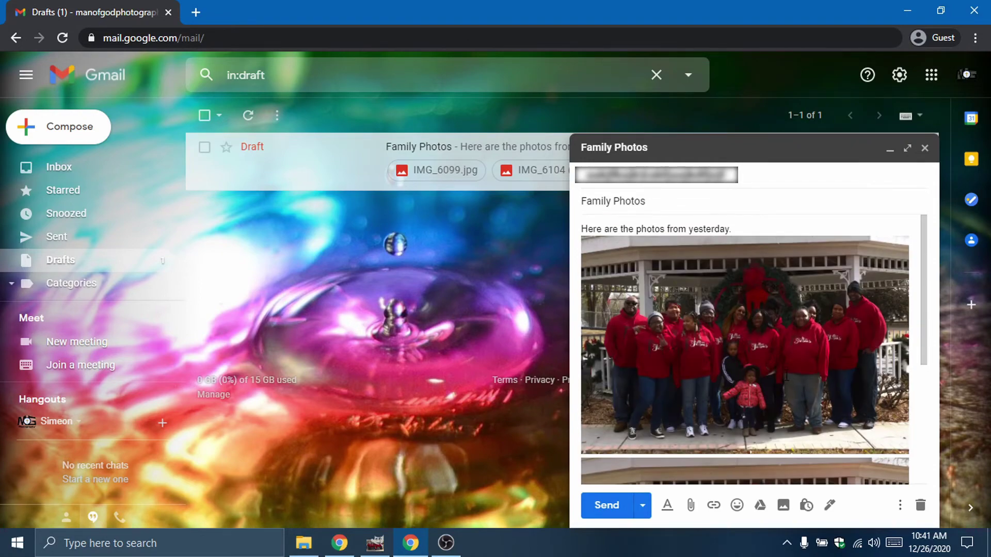
scroll(785, 377, down, 3)
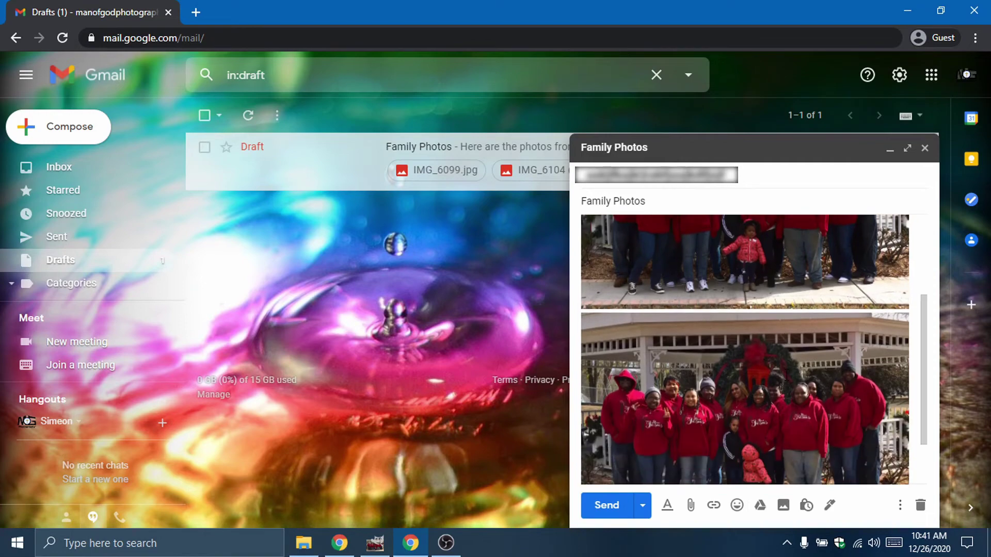
scroll(729, 394, up, 3)
scroll(728, 393, down, 5)
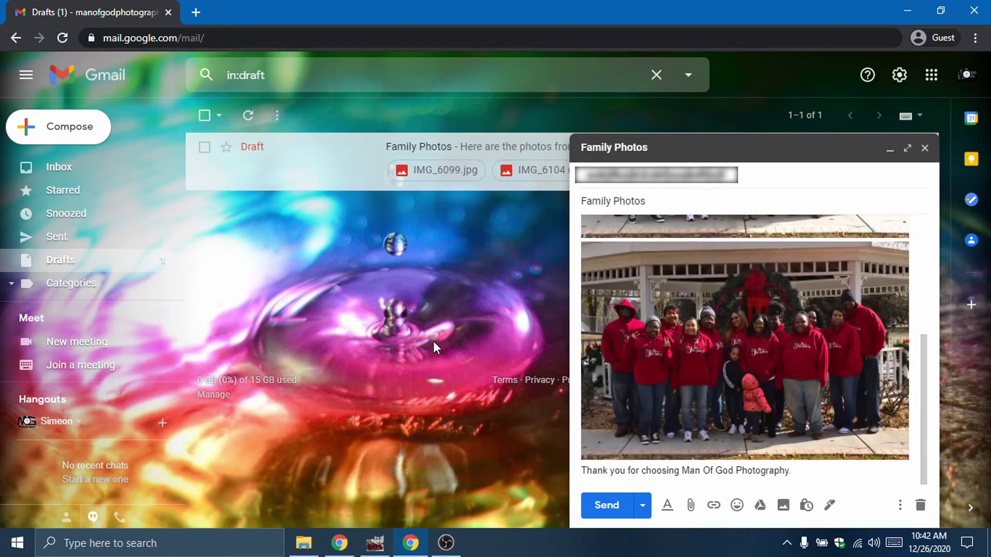
- Attach the invoice PDF from the 5. First Paid Portrait Shoot folder to the Family Photos draft
key(alt+Tab)
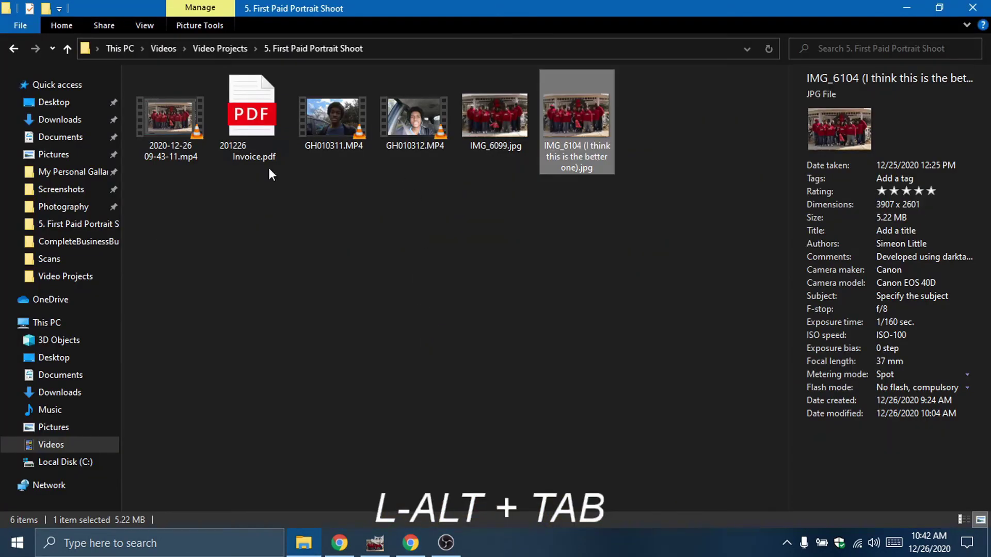
drag(248, 127, 825, 478)
key(alt+Tab)
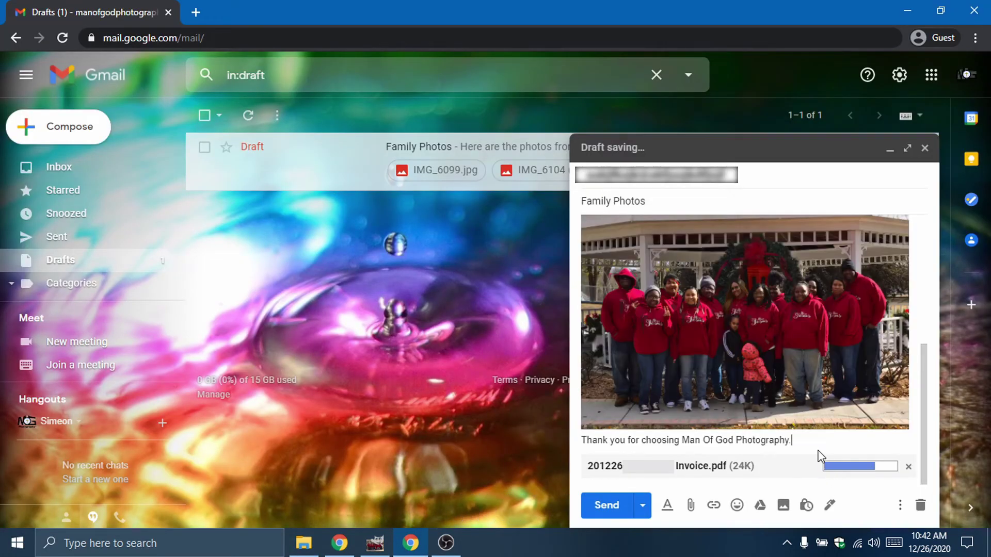
scroll(794, 490, up, 2)
scroll(801, 466, down, 2)
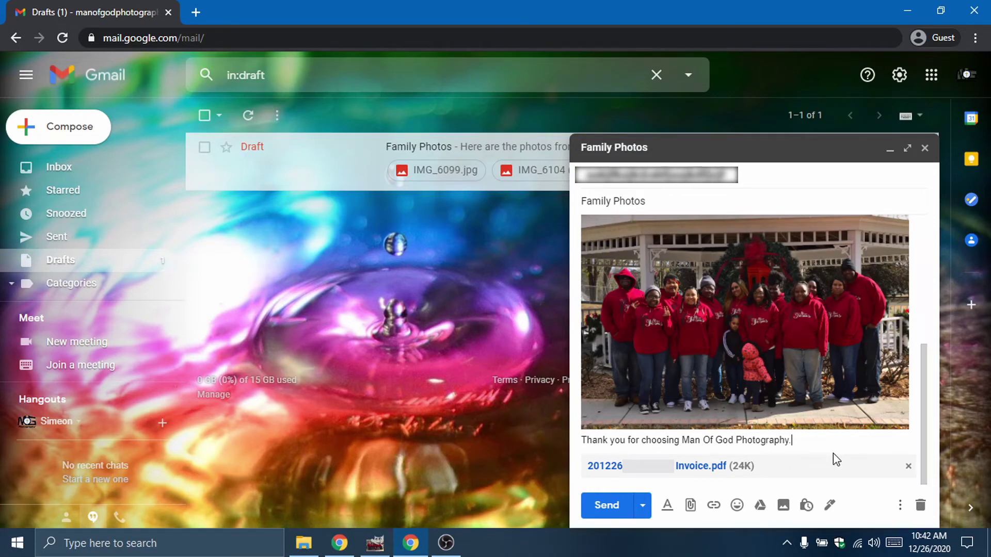
key(Down)
key(Right)
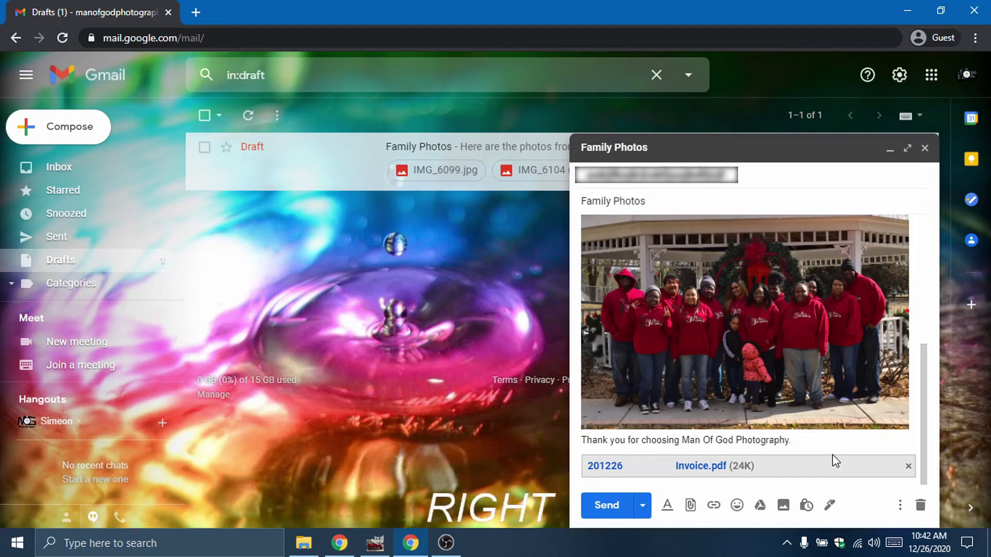
key(Return)
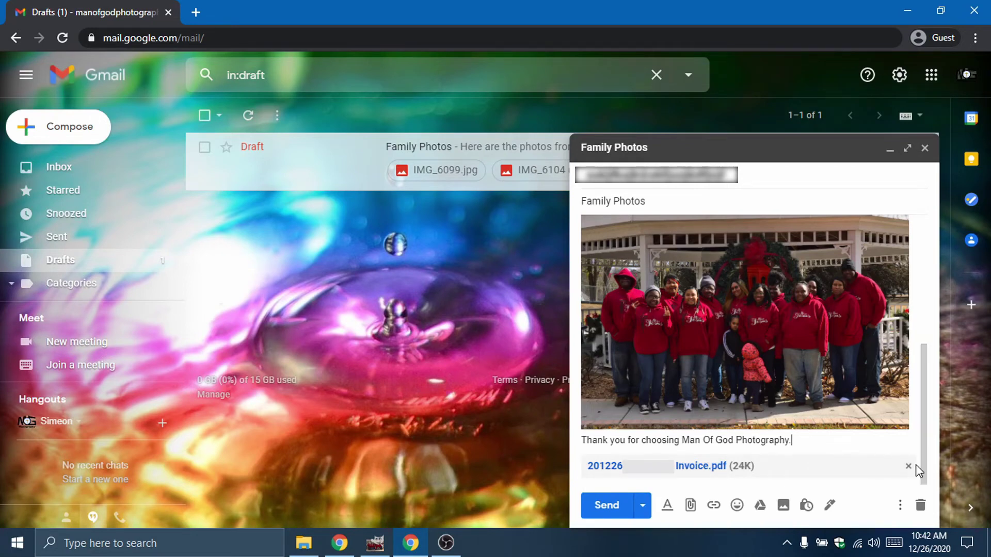
key(Down)
key(Right)
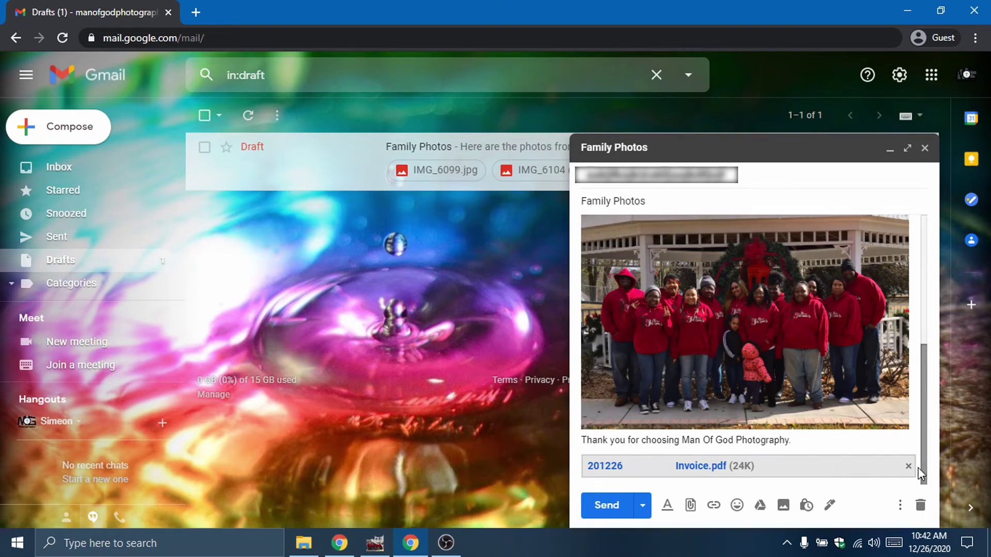
click(908, 445)
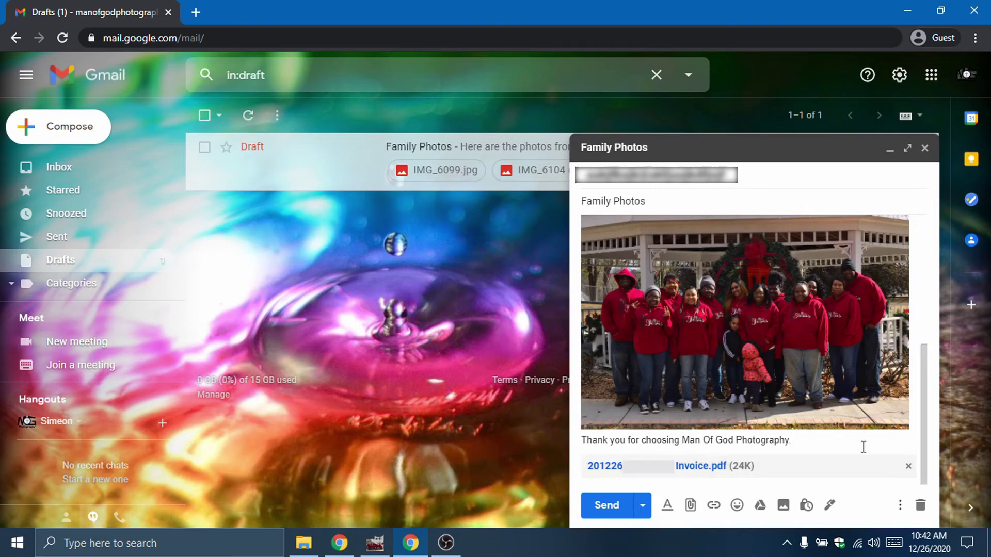
key(Right)
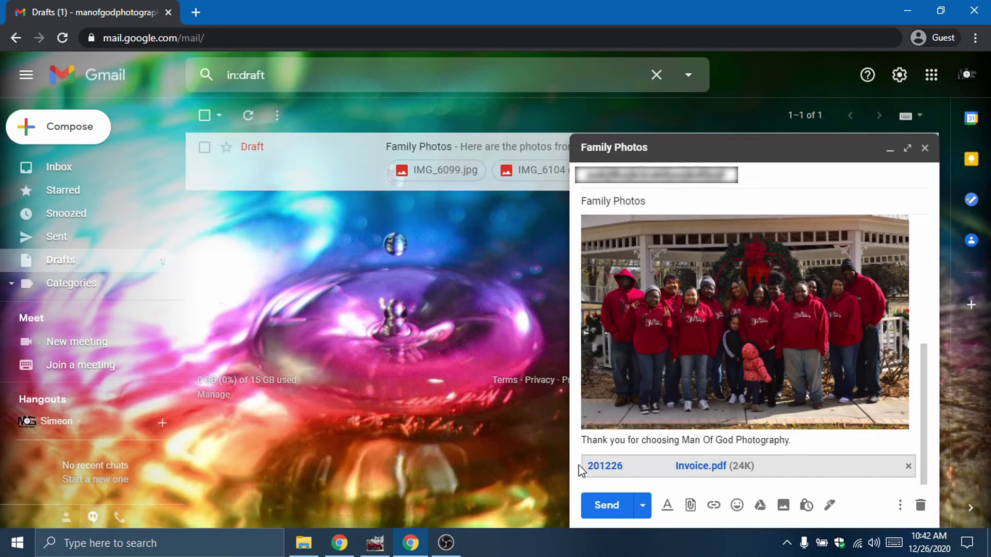
mouse_move(794, 441)
mouse_down()
mouse_move(577, 442)
mouse_move(588, 473)
mouse_move(572, 484)
mouse_move(712, 497)
mouse_move(743, 489)
mouse_move(808, 449)
mouse_move(803, 442)
mouse_up()
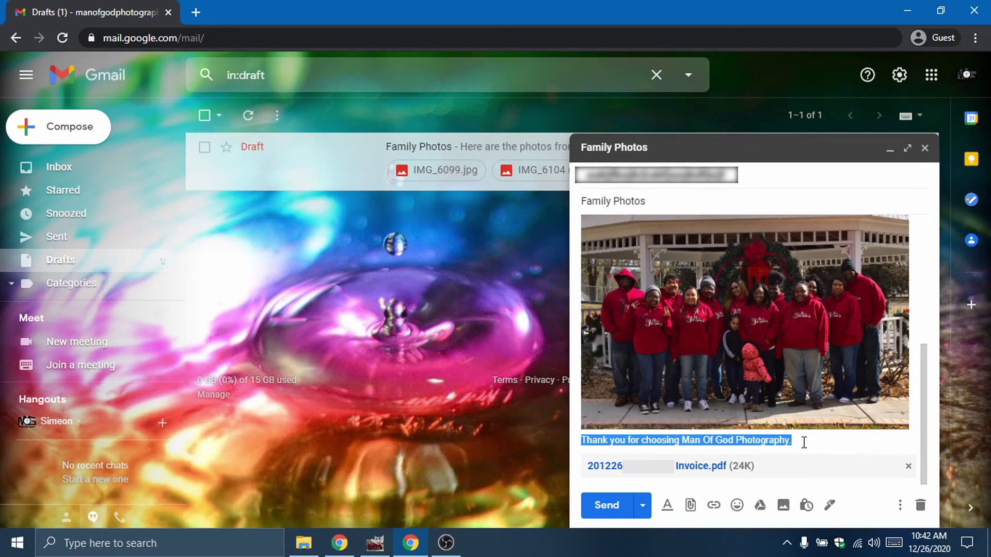
scroll(795, 458, up, 2)
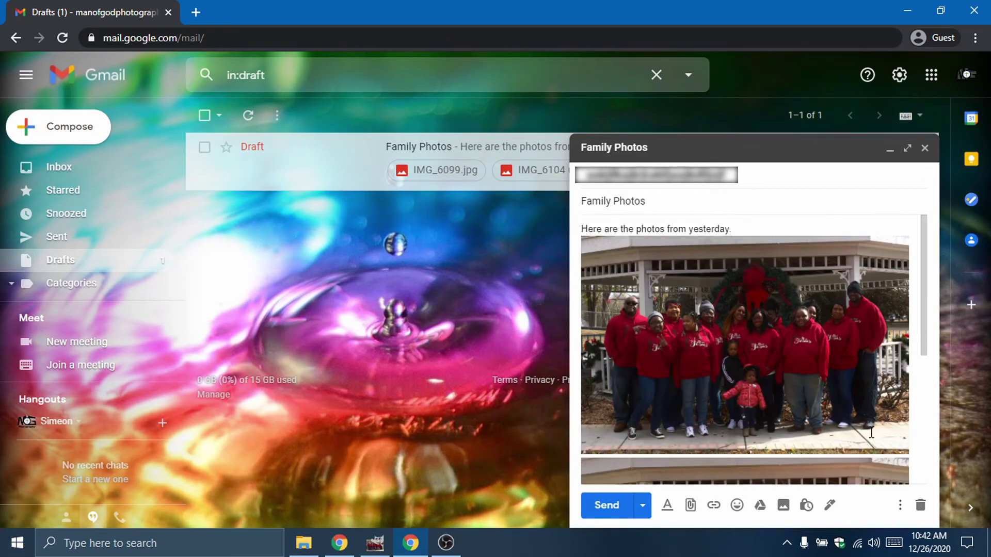
scroll(800, 462, down, 2)
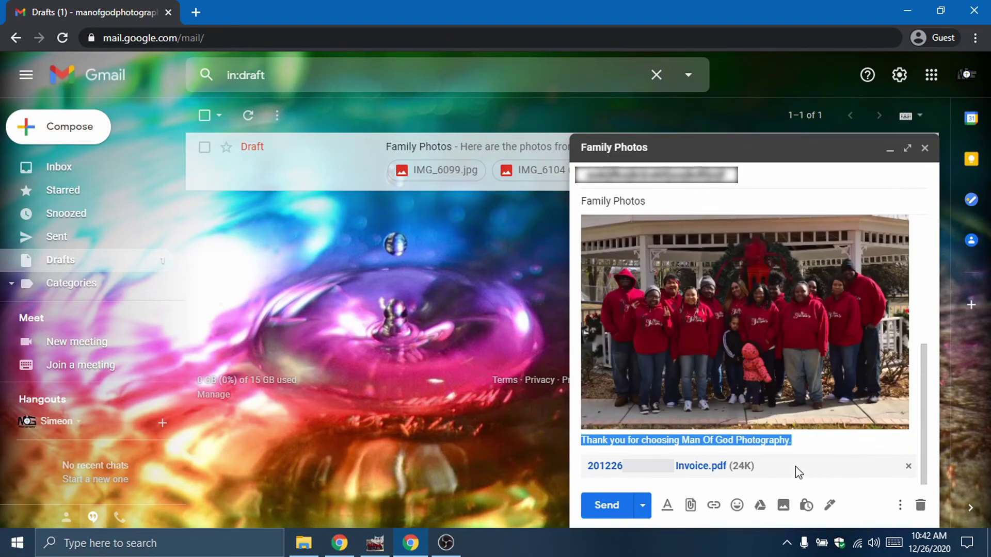
click(823, 439)
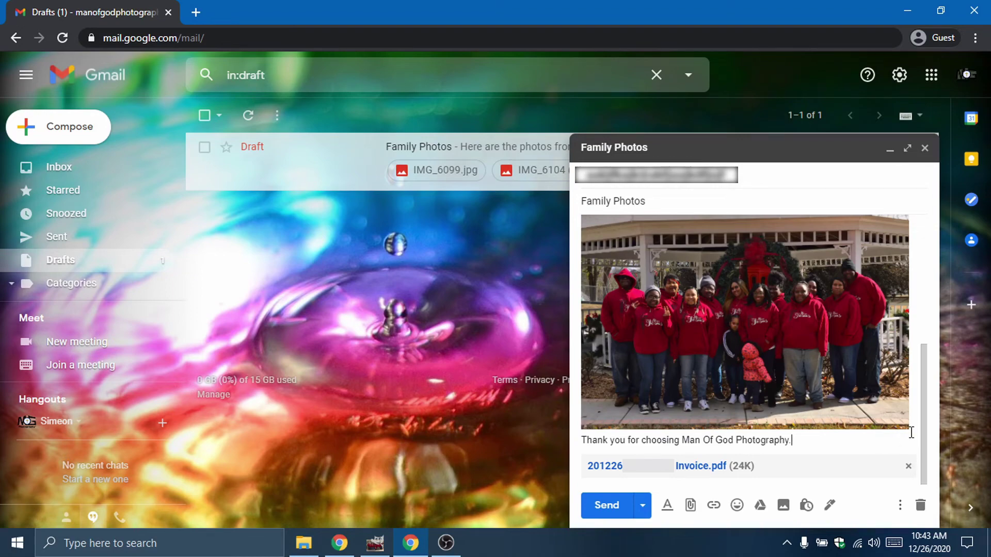
scroll(912, 432, up, 5)
scroll(911, 433, down, 5)
key(alt+Tab)
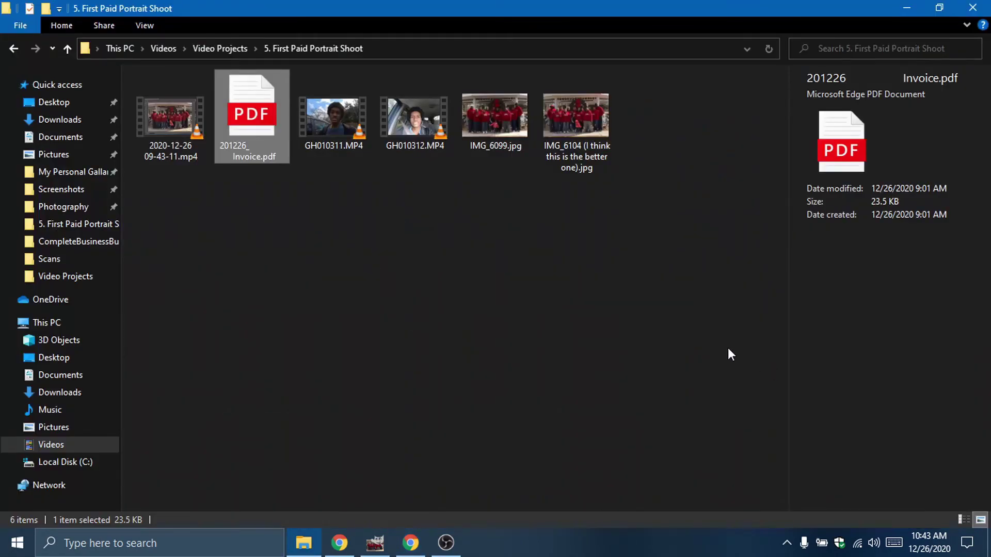
key(alt+Tab)
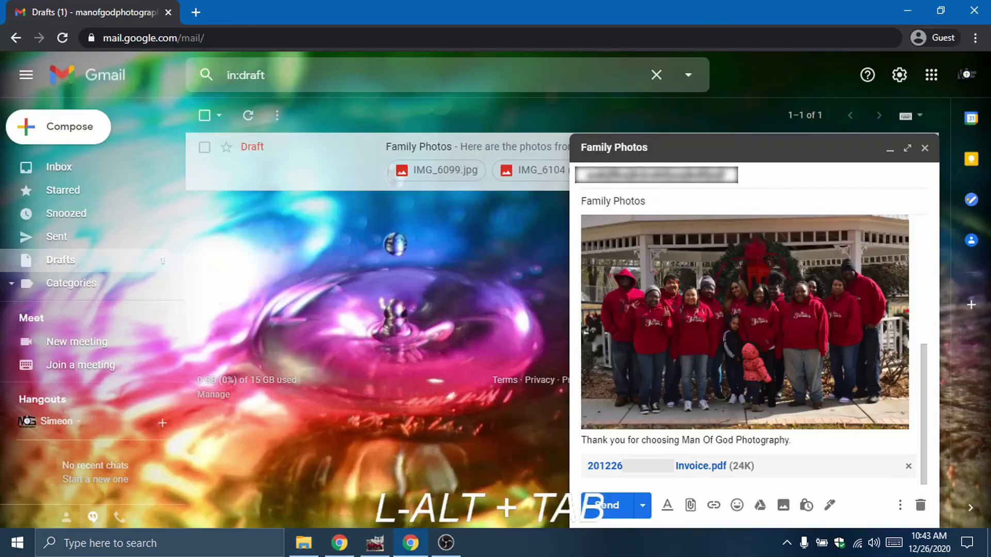
key(alt+Tab)
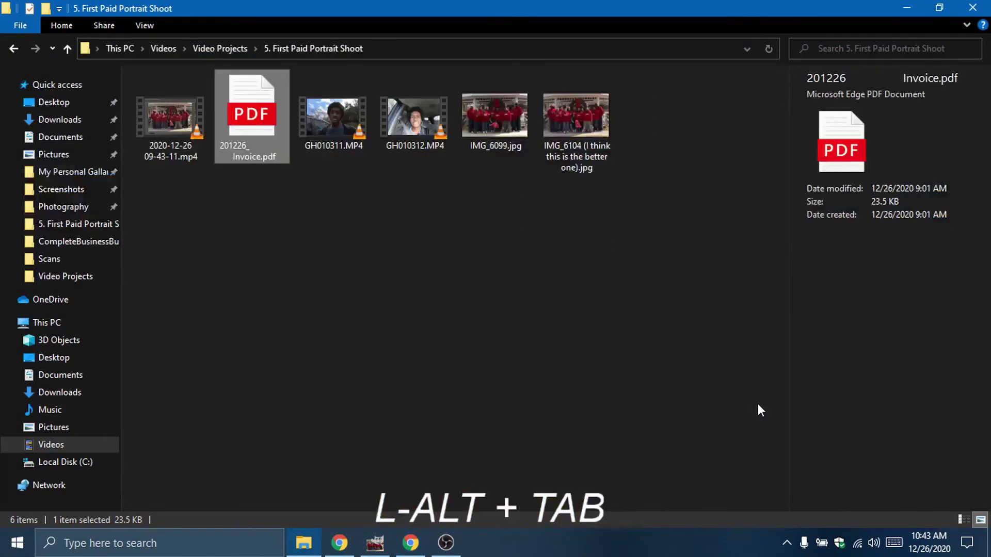
click(477, 322)
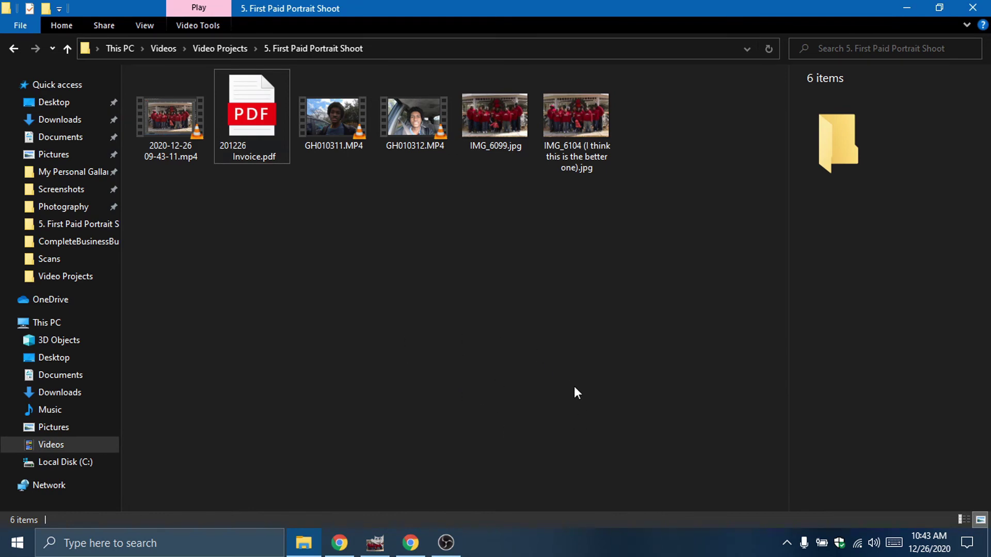
key(alt+Tab)
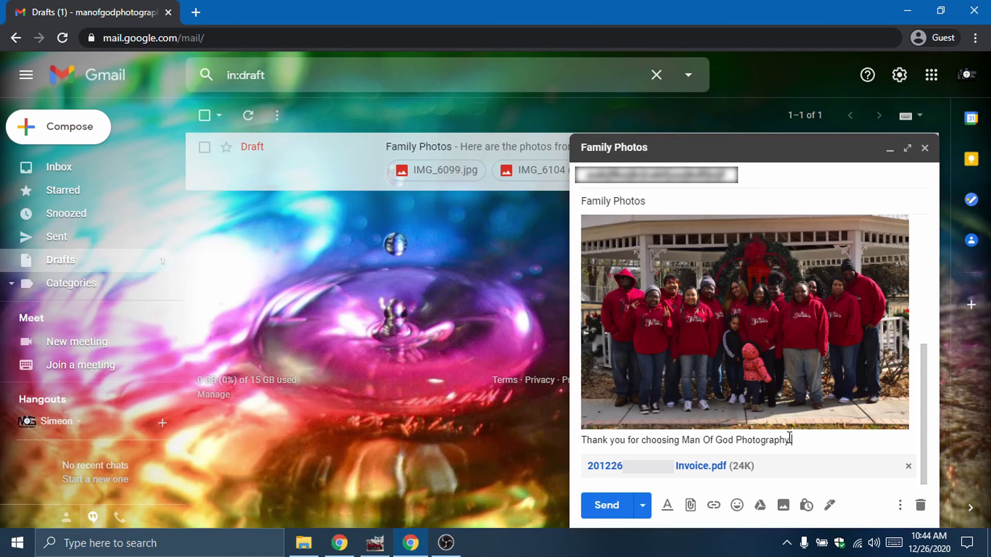
- Recheck the Family Photos draft's text, both photos and invoice attachment after closing and reopening it, and send the email
scroll(789, 438, up, 5)
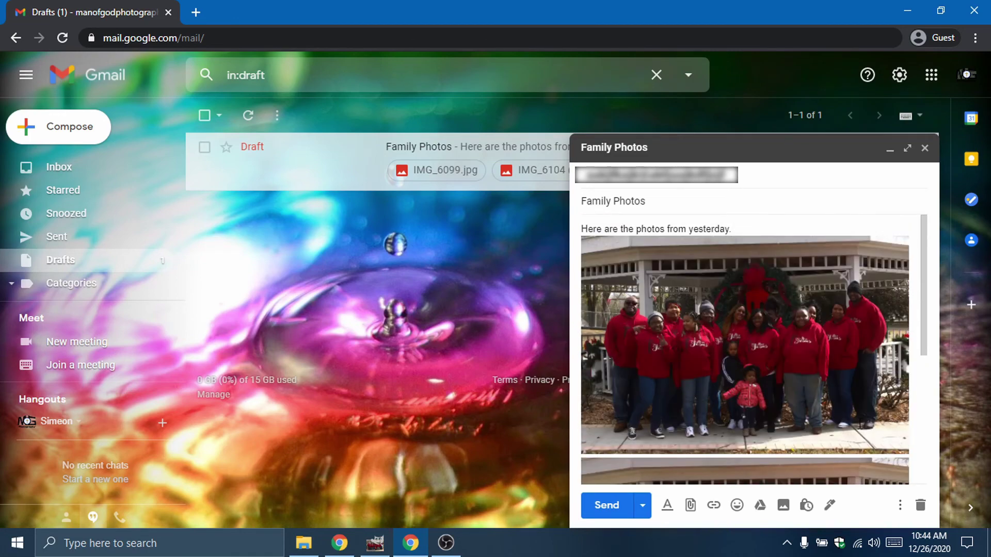
scroll(847, 402, down, 5)
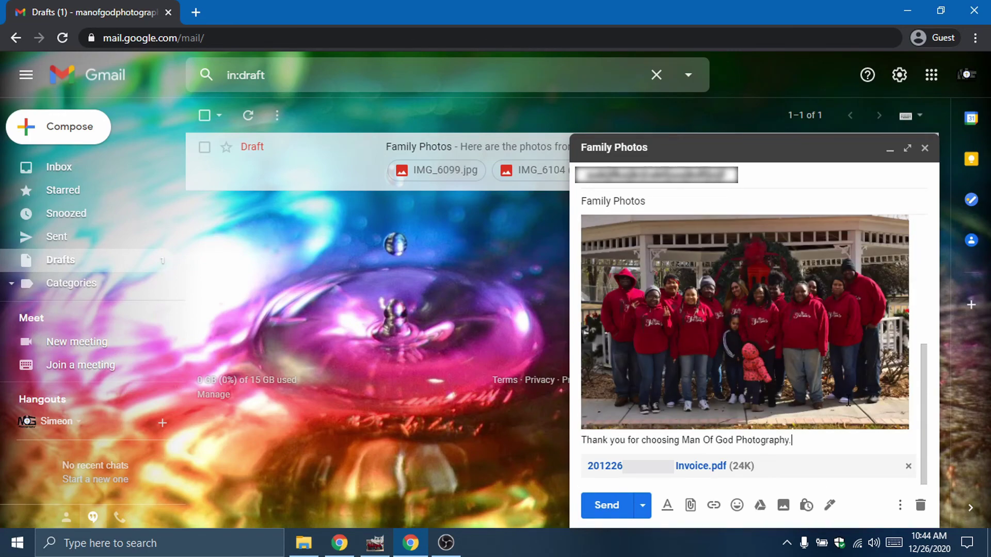
click(924, 150)
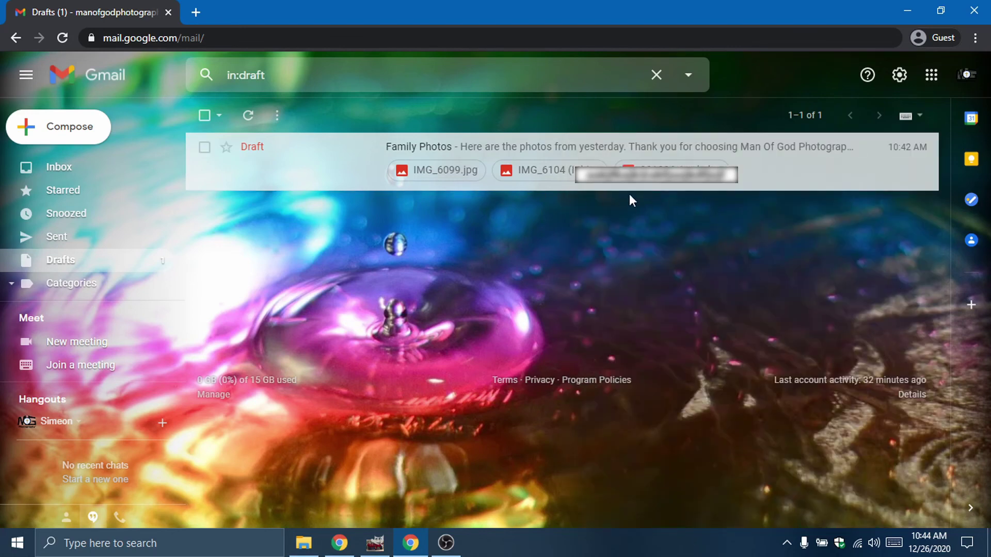
click(512, 153)
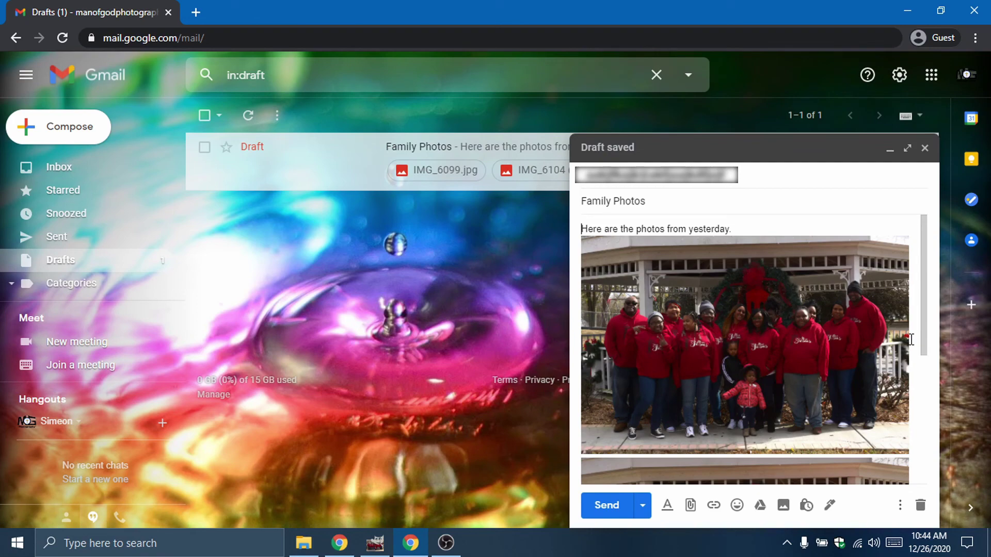
scroll(910, 339, down, 10)
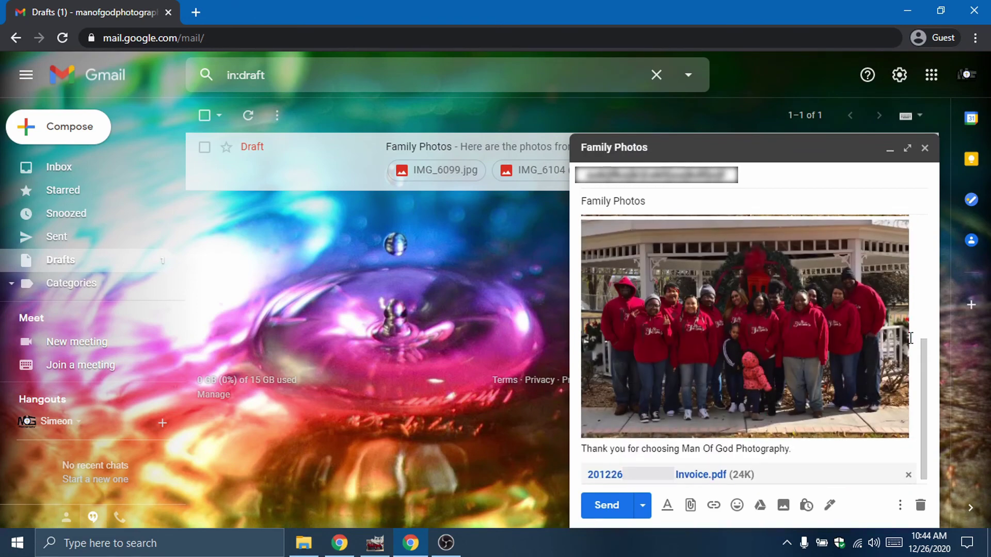
scroll(910, 337, up, 10)
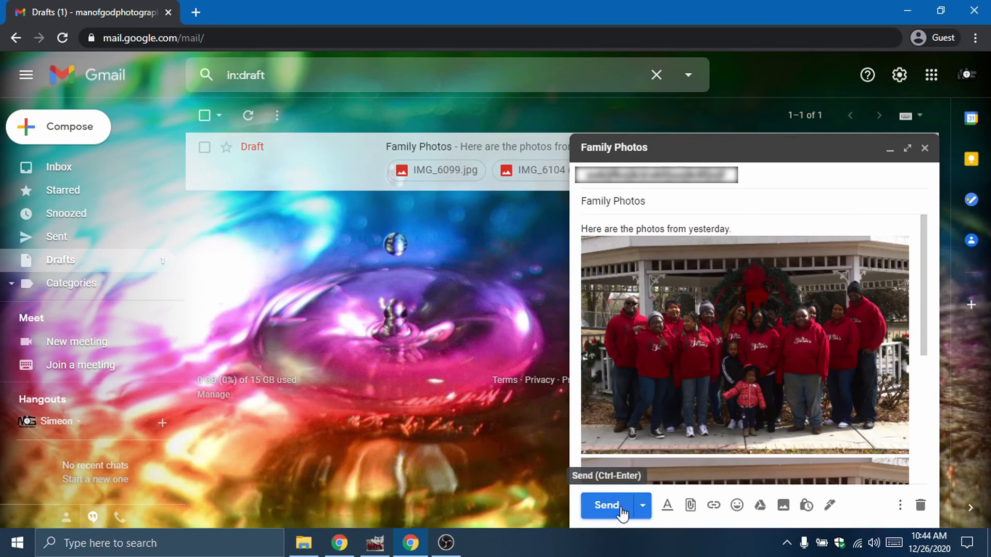
click(607, 505)
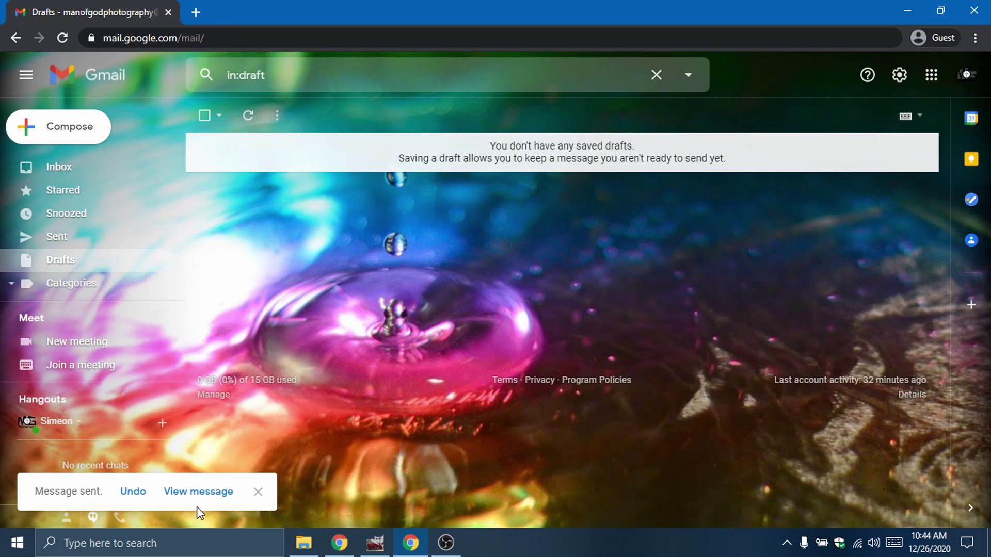
- Open the sent Family Photos message and examine its text, both inline photos and the attached invoice PDF
click(206, 493)
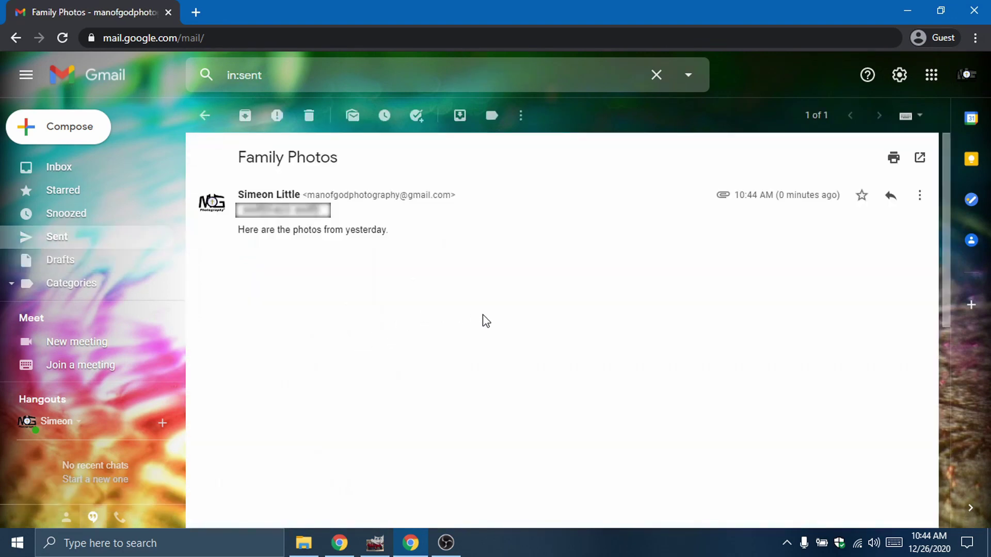
scroll(479, 313, down, 5)
scroll(479, 317, down, 1)
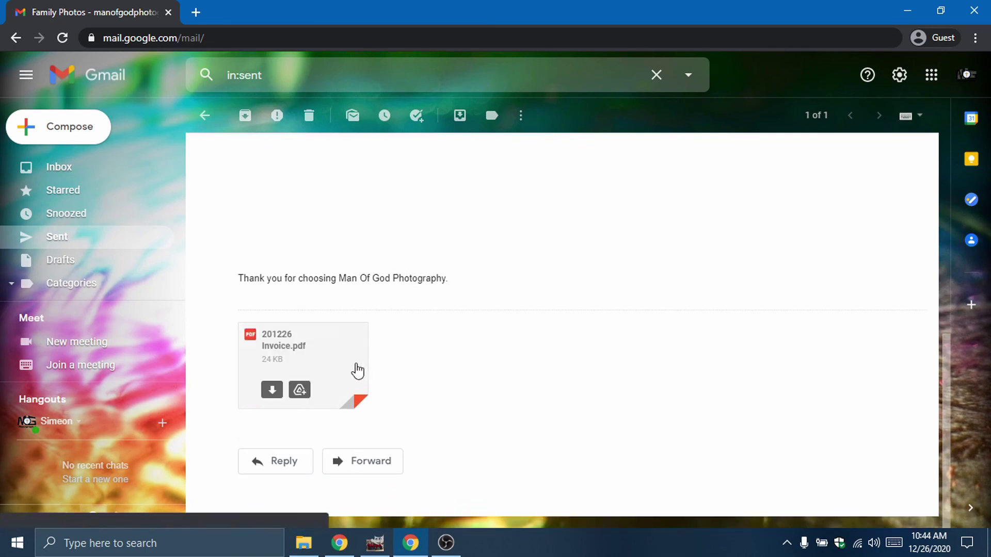
scroll(508, 400, up, 8)
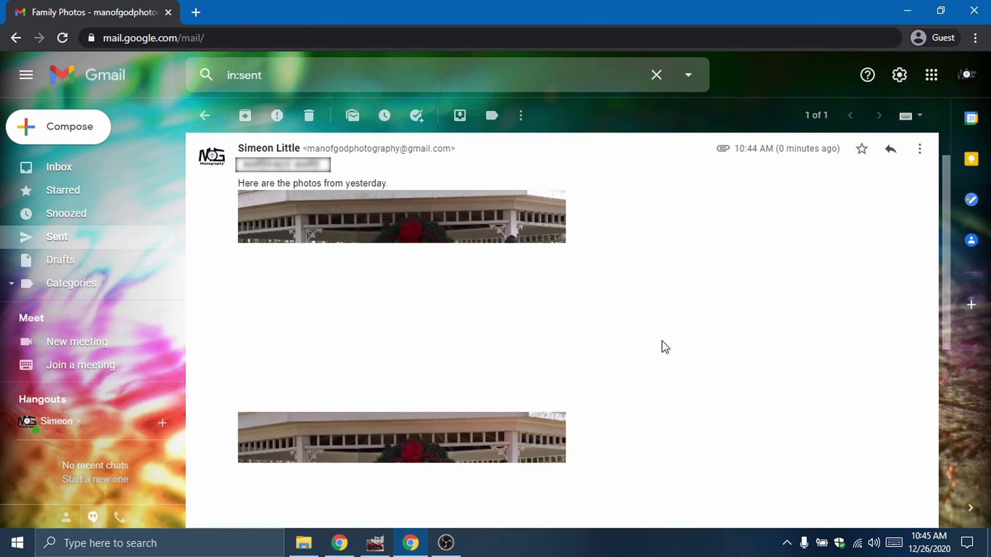
scroll(664, 344, up, 1)
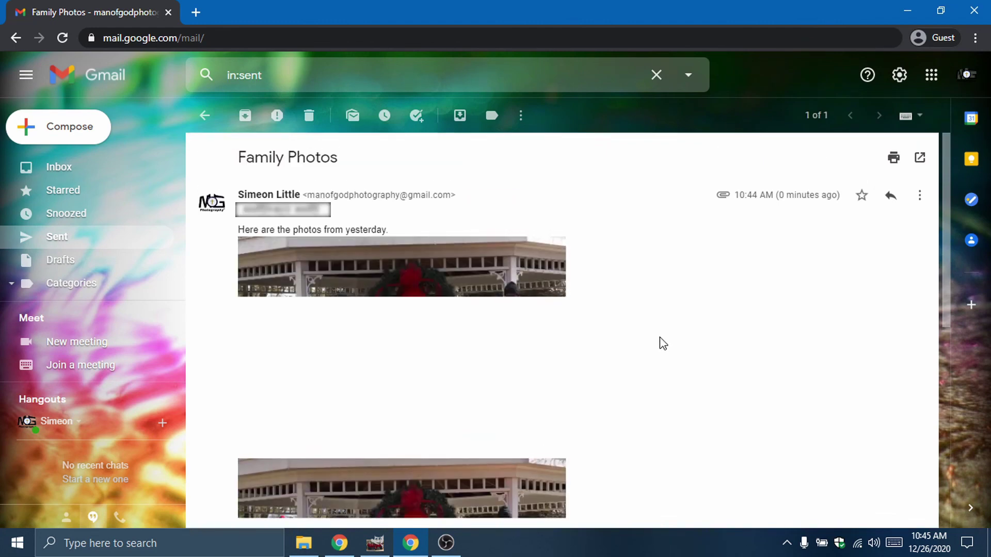
scroll(663, 343, down, 3)
scroll(662, 343, up, 2)
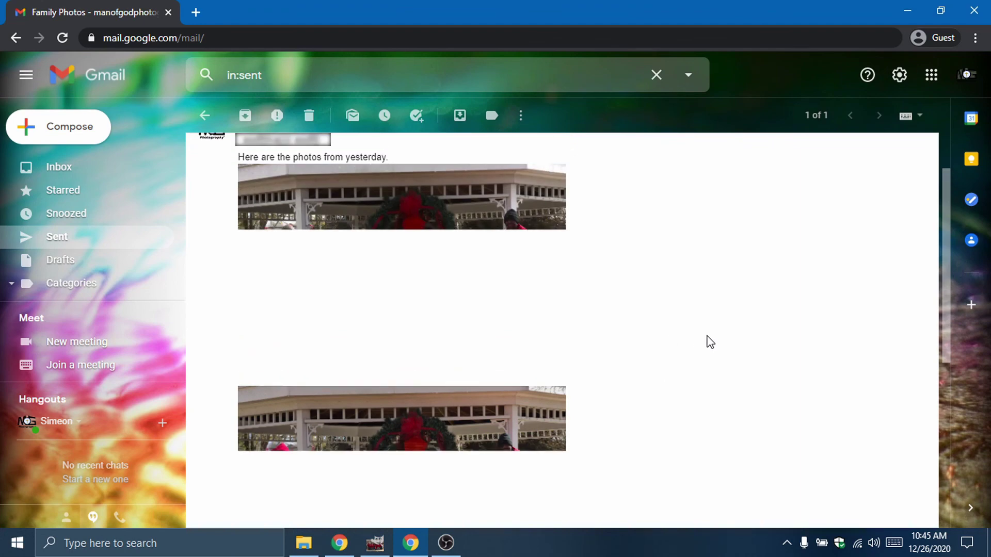
drag(948, 302, 926, 317)
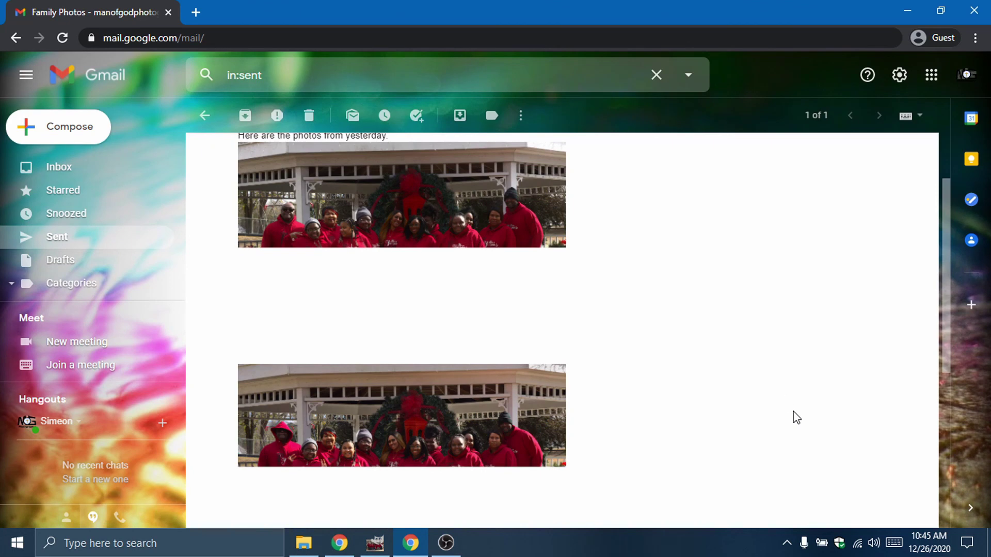
scroll(792, 413, down, 5)
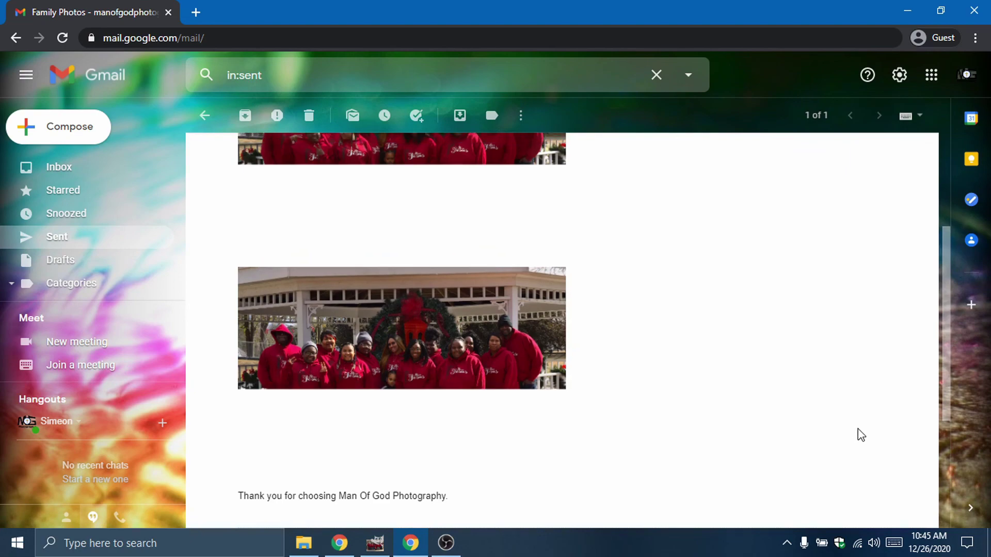
- Switch to File Explorer showing the 5. First Paid Portrait Shoot folder
key(alt+Tab)
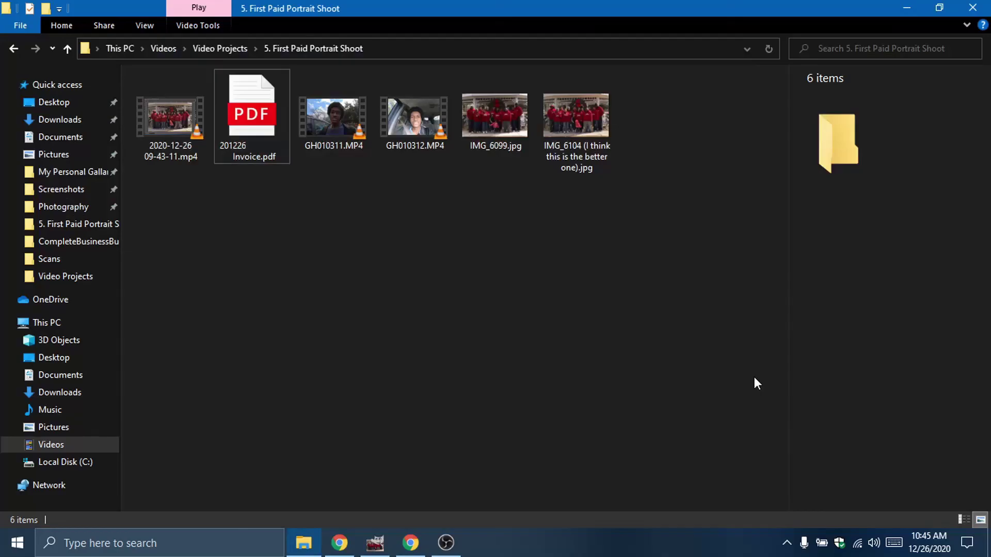